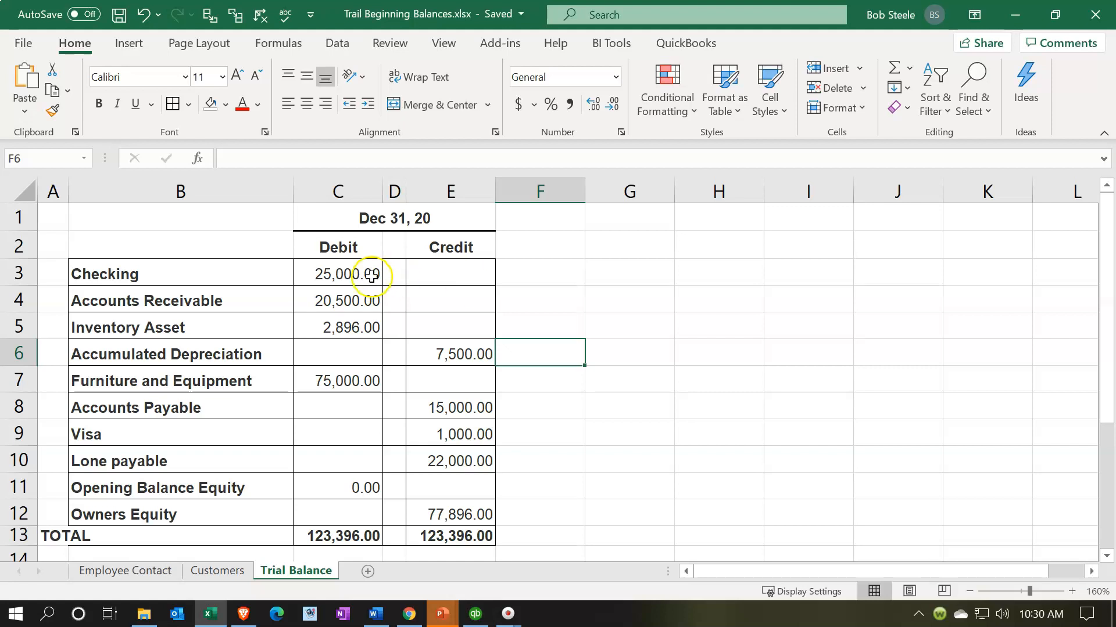
Review the debit and credit balances on the Trial Balance sheet, including Opening Balance Equity and Owners Equity
{"action": "left_click", "coordinate": [349, 275]}
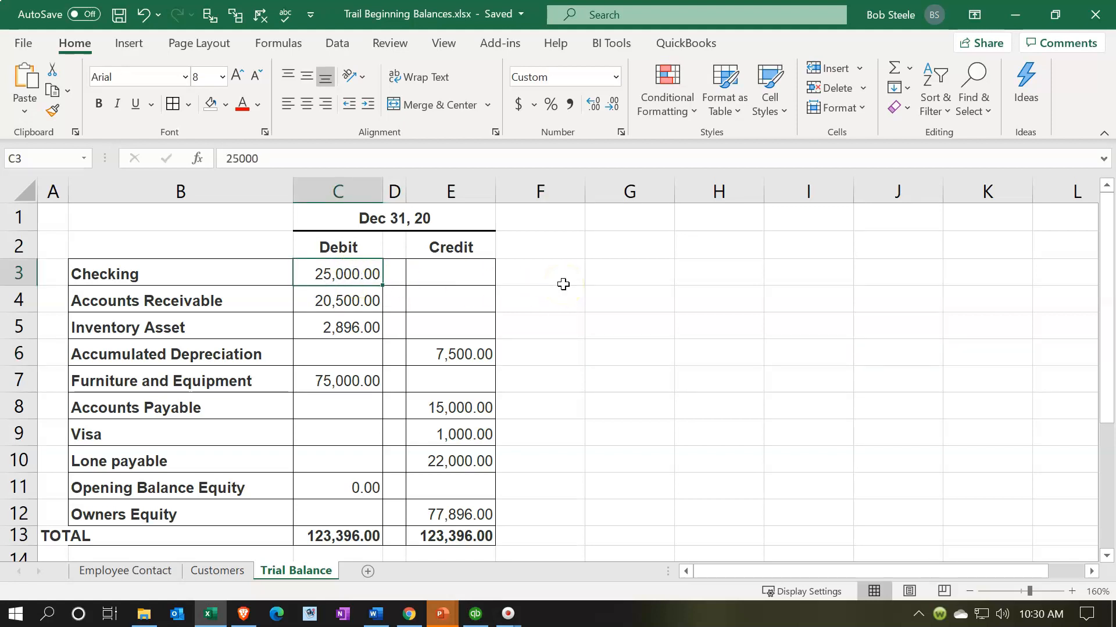
{"action": "key", "text": "Down"}
{"action": "key", "text": "Down"}
{"action": "key", "text": "Down"}
{"action": "key", "text": "Right"}
{"action": "key", "text": "Right"}
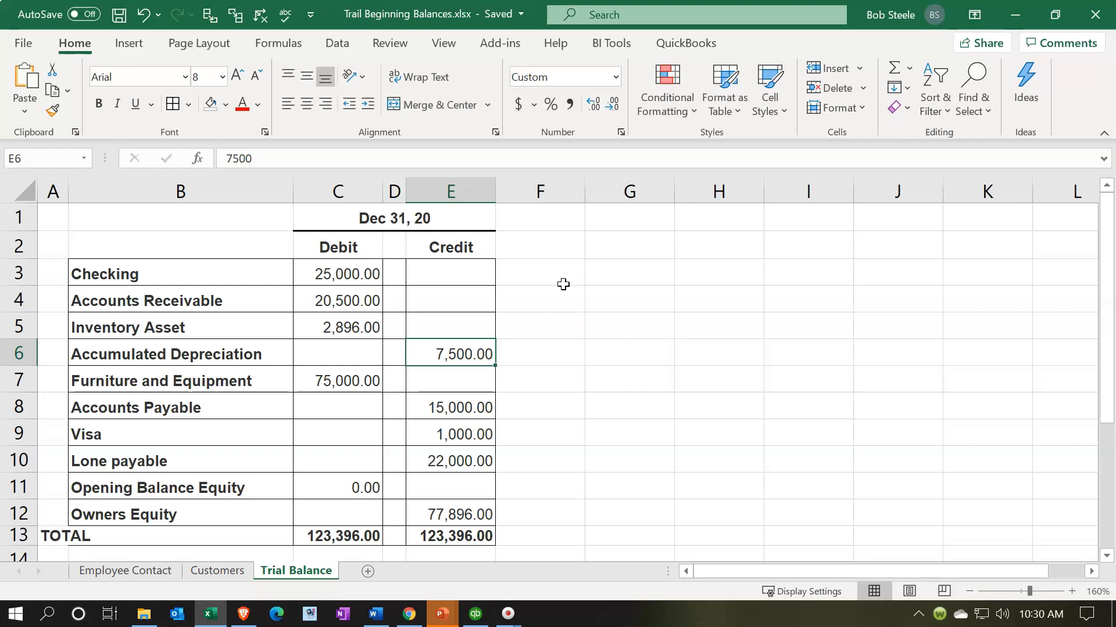
{"action": "left_click", "coordinate": [223, 487]}
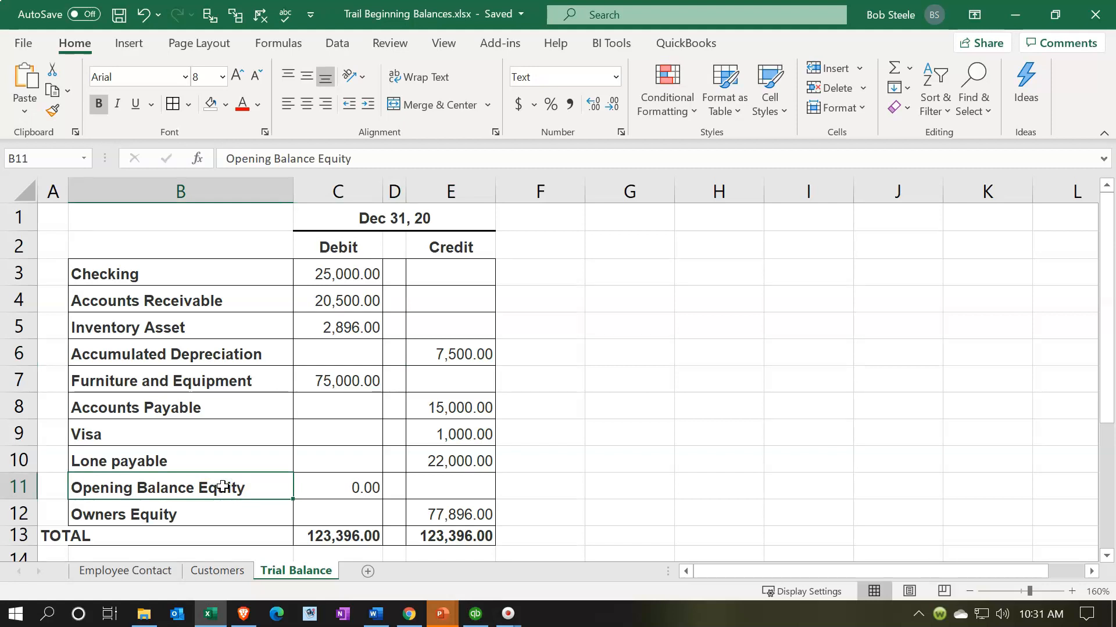
{"action": "left_click_drag", "start_coordinate": [346, 274], "coordinate": [439, 456]}
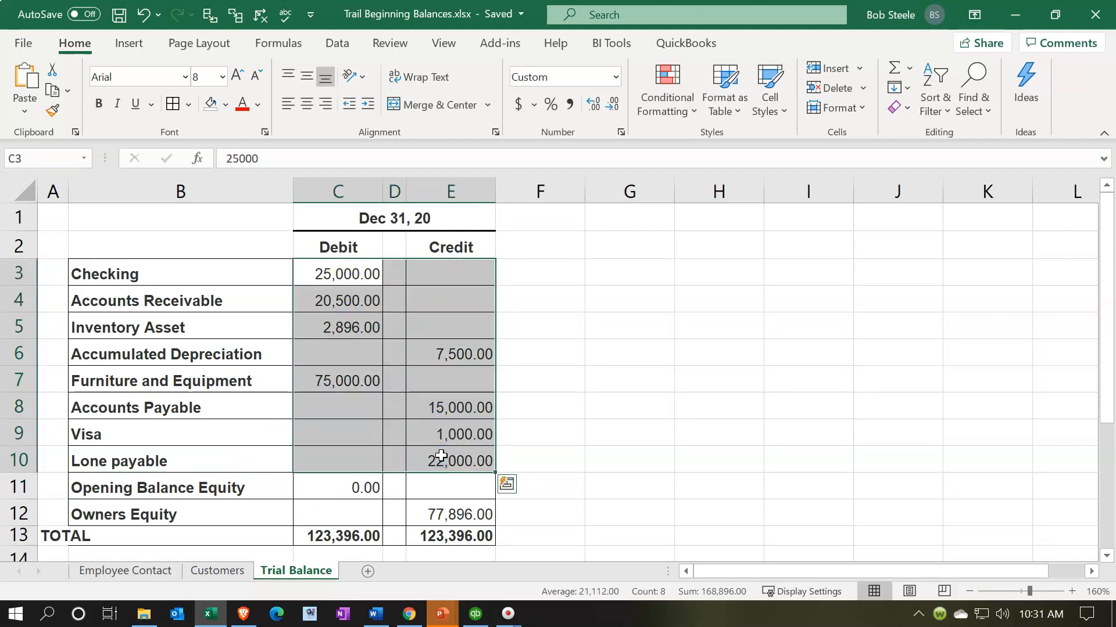
{"action": "left_click", "coordinate": [468, 516]}
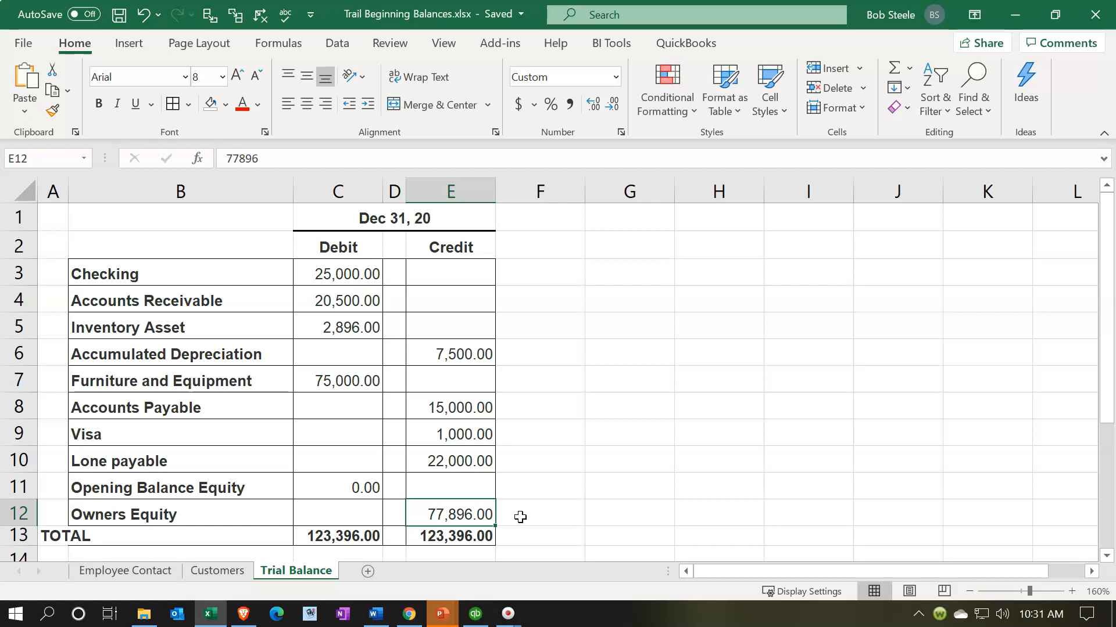
{"action": "left_click", "coordinate": [349, 490]}
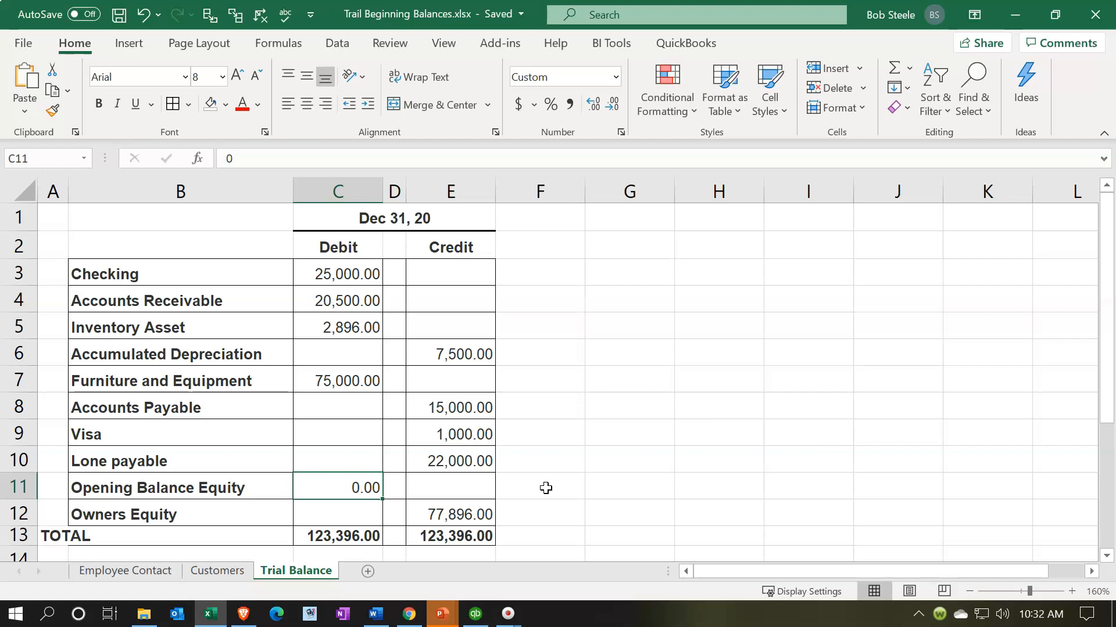
{"action": "left_click", "coordinate": [486, 511]}
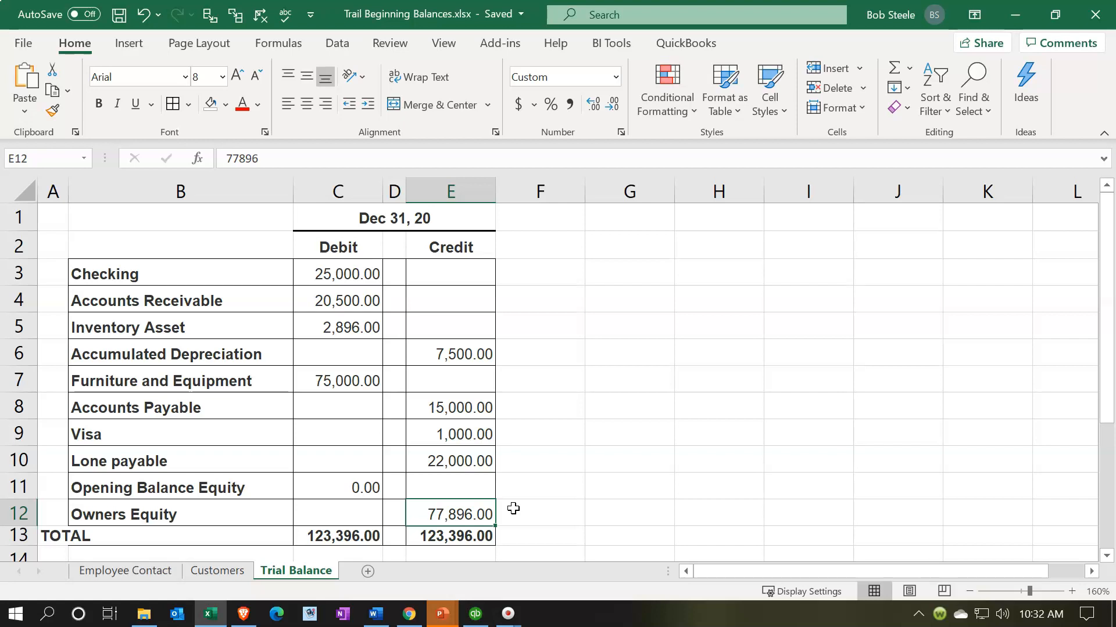
{"action": "left_click", "coordinate": [378, 302]}
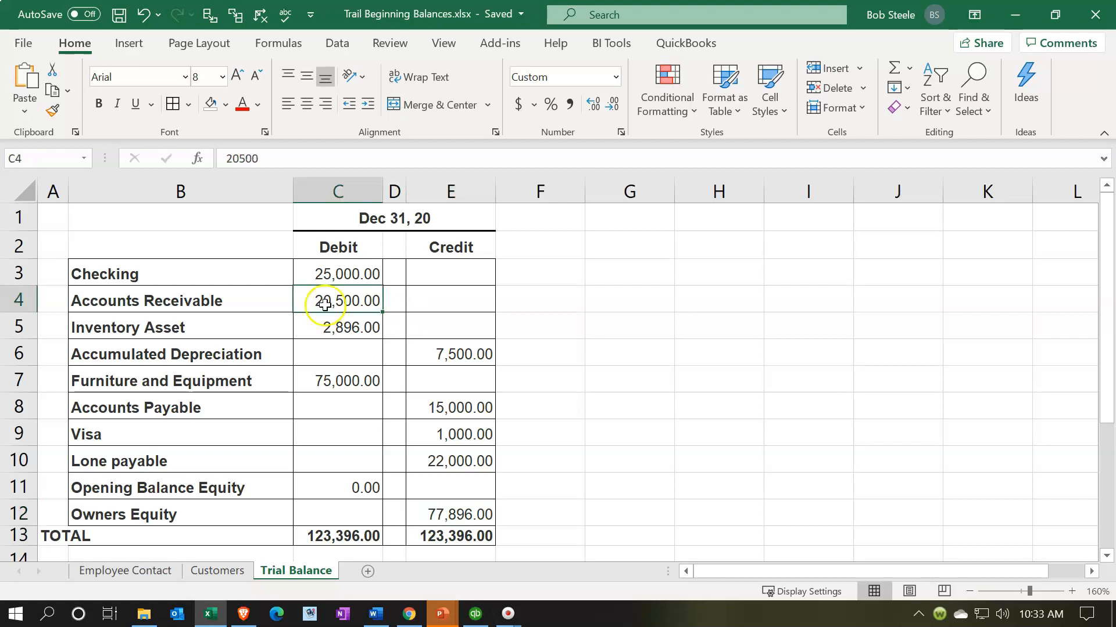
Highlight the Owners Equity row of the trial balance with a green fill color
{"action": "left_click_drag", "start_coordinate": [249, 271], "coordinate": [440, 477]}
{"action": "left_click_drag", "start_coordinate": [260, 509], "coordinate": [443, 516]}
{"action": "right_click", "coordinate": [443, 516]}
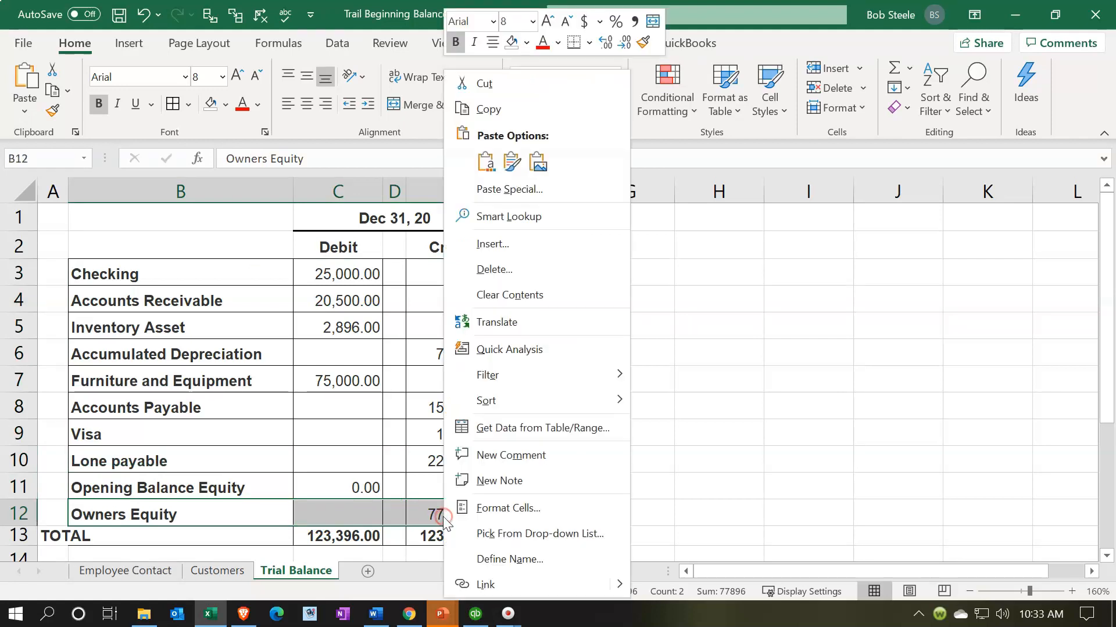
{"action": "left_click", "coordinate": [526, 42]}
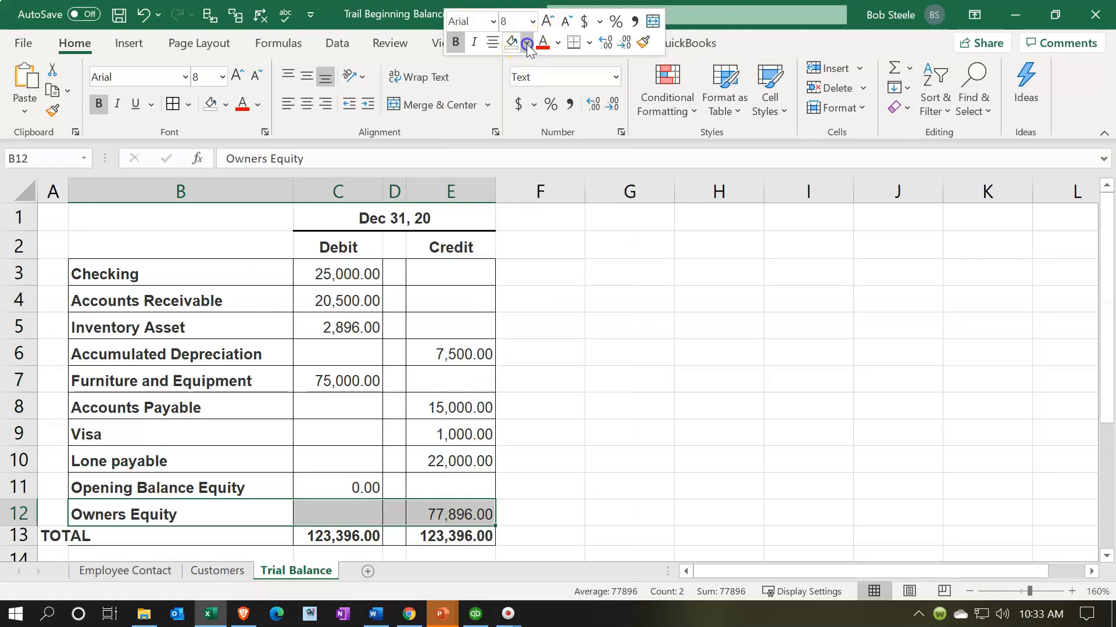
{"action": "left_click", "coordinate": [571, 206]}
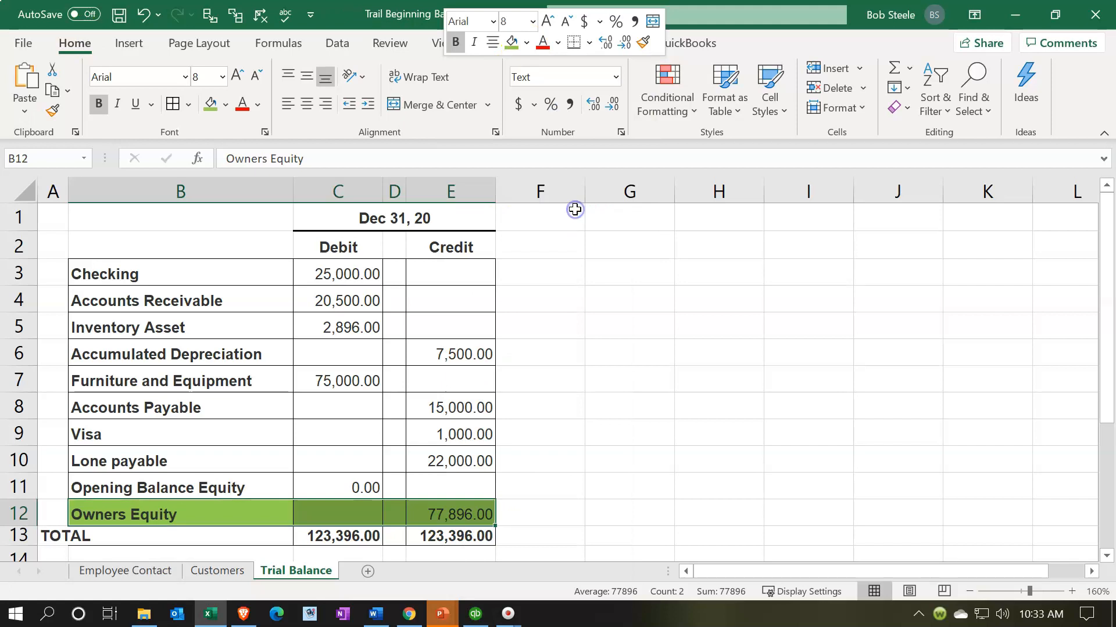
{"action": "left_click", "coordinate": [464, 515]}
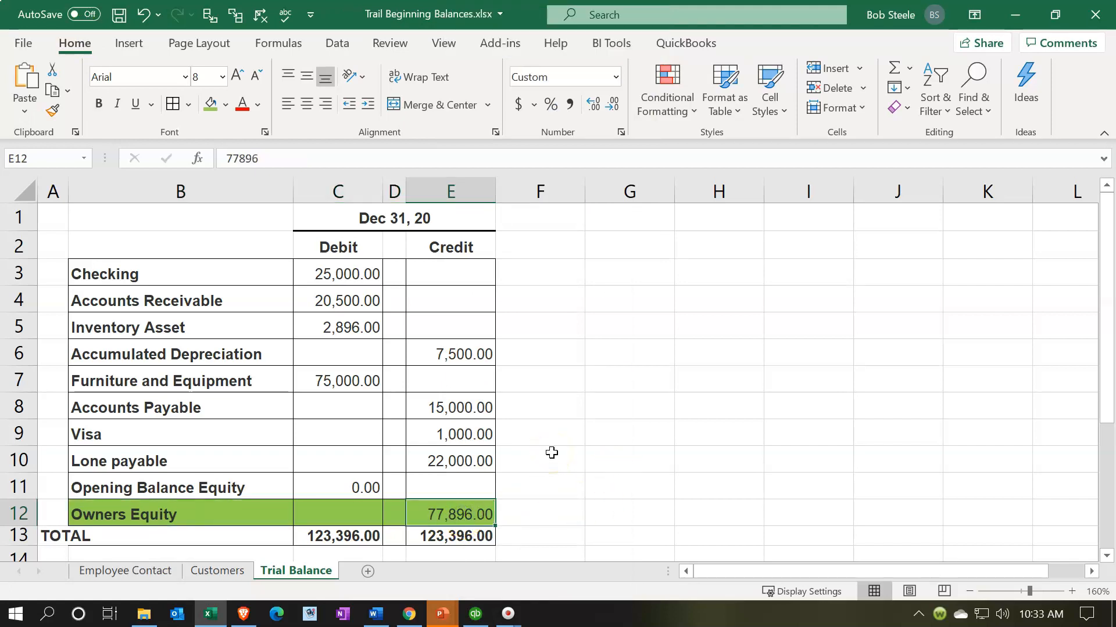
{"action": "left_click", "coordinate": [368, 480]}
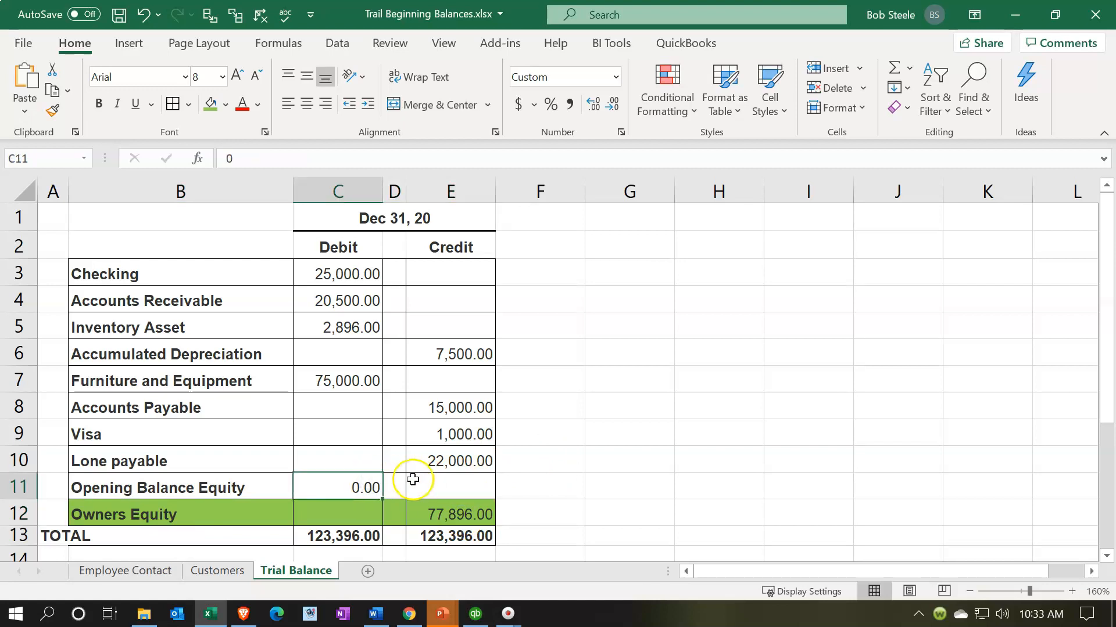
Switch to QuickBooks and open the Balance Sheet report from the Company & Financial reports
{"action": "left_click", "coordinate": [475, 614]}
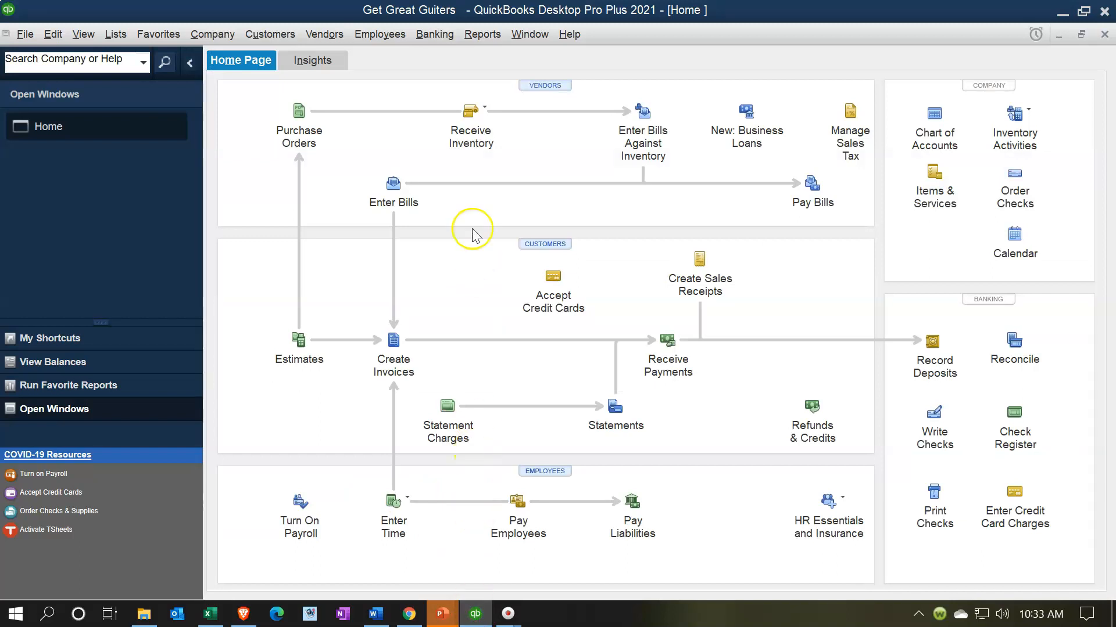
{"action": "left_click", "coordinate": [486, 36]}
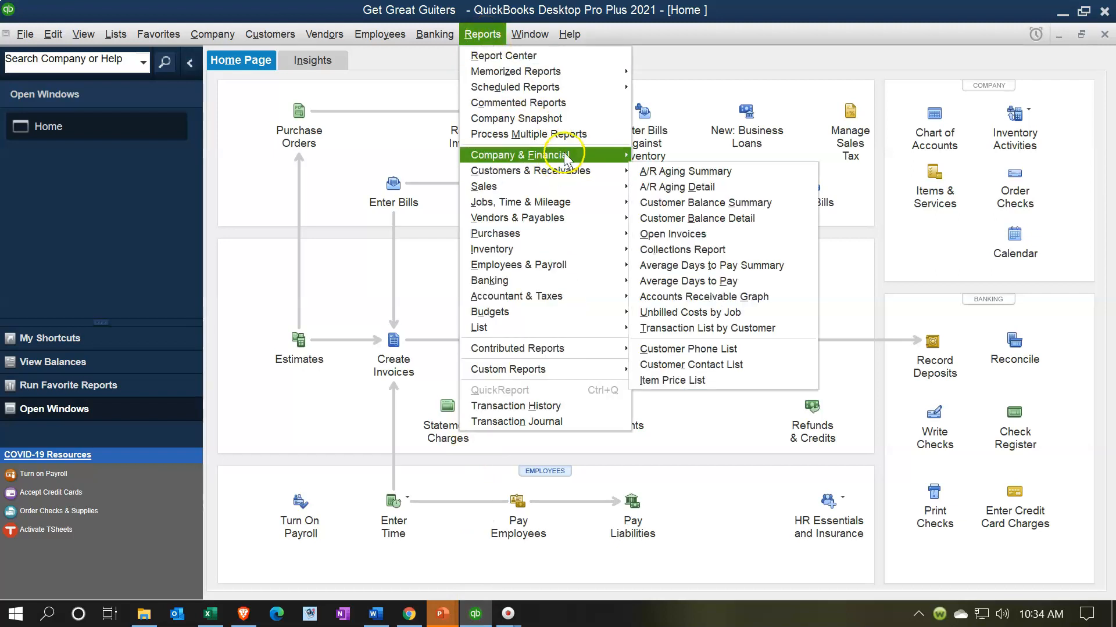
{"action": "mouse_move", "coordinate": [558, 155]}
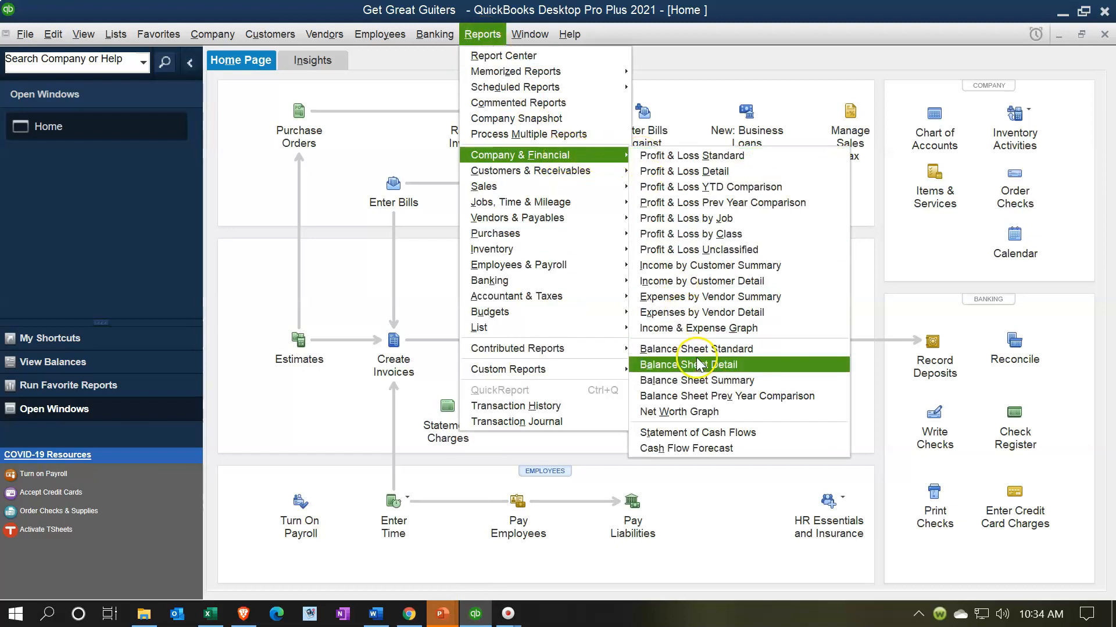
{"action": "left_click", "coordinate": [674, 364]}
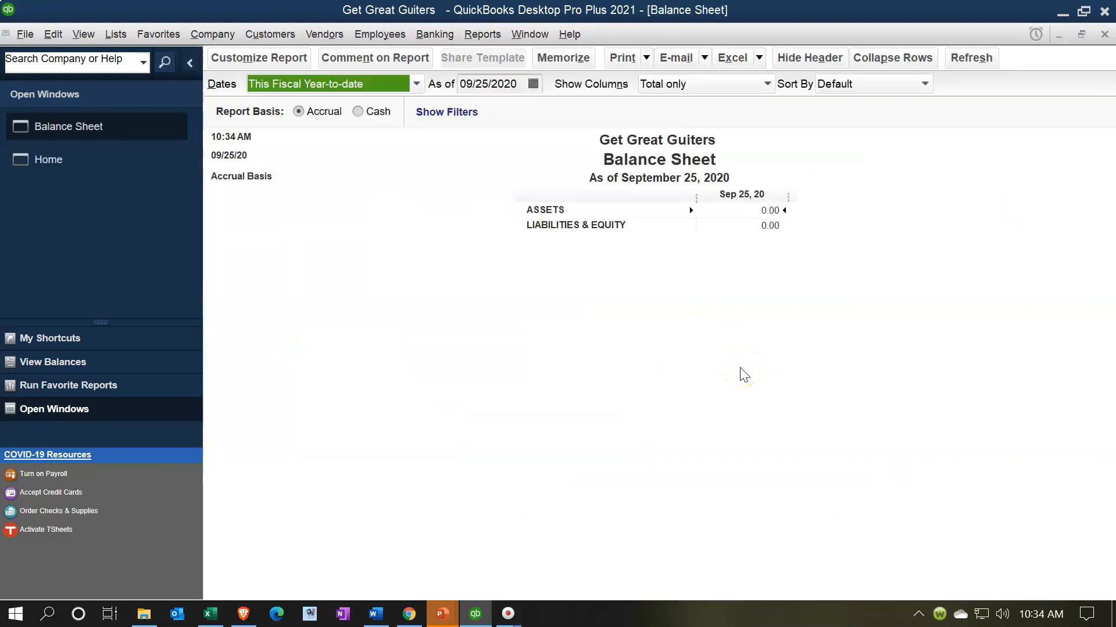
Set the balance sheet's As of date to 12/31/2020
{"action": "key", "text": "Tab"}
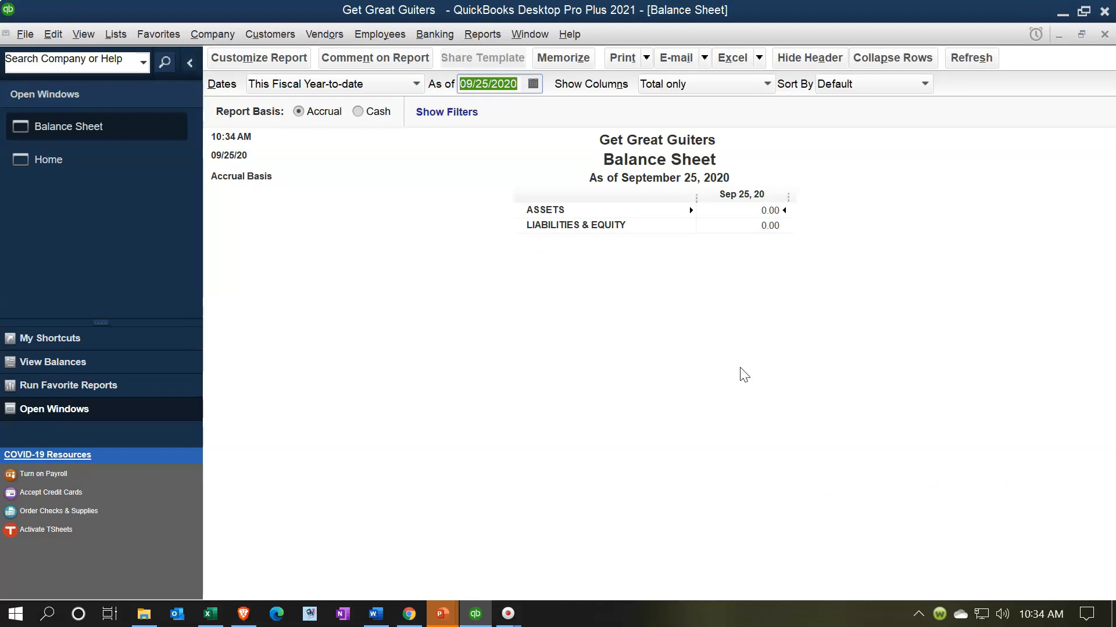
{"action": "type", "text": "123120"}
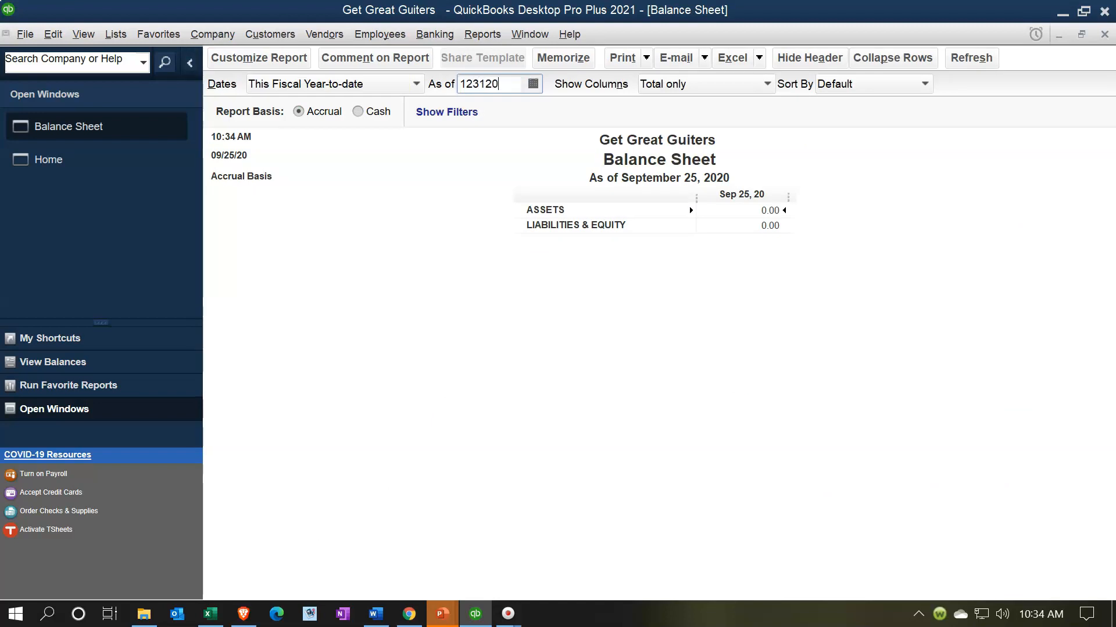
{"action": "key", "text": "Tab"}
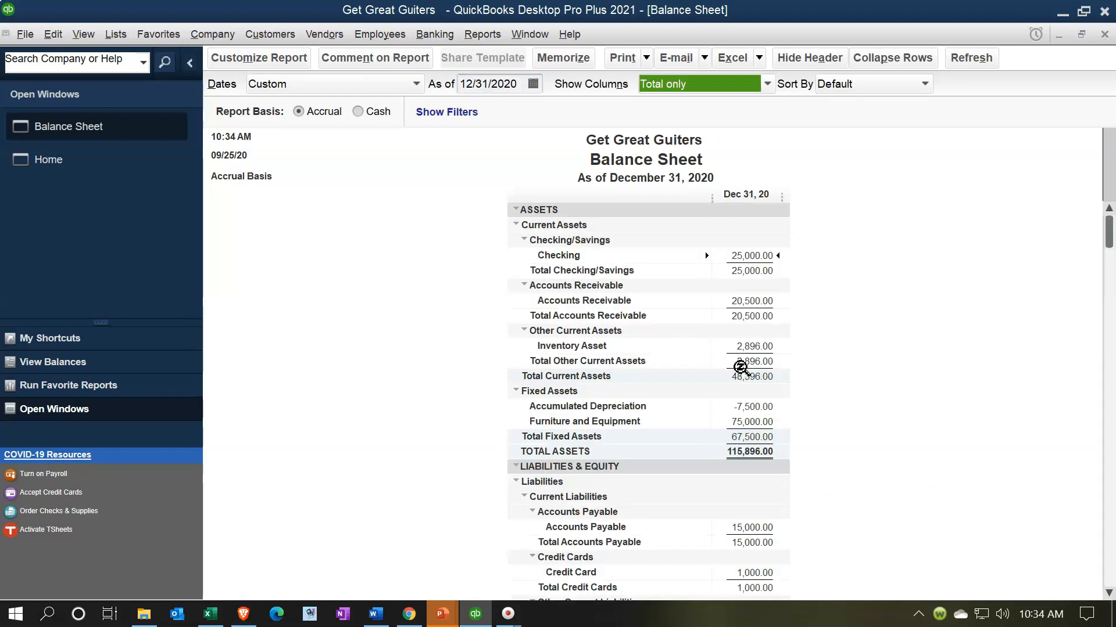
Scroll to and examine the equity section of the balance sheet
{"action": "scroll", "coordinate": [741, 368], "scroll_direction": "down", "scroll_amount": 1}
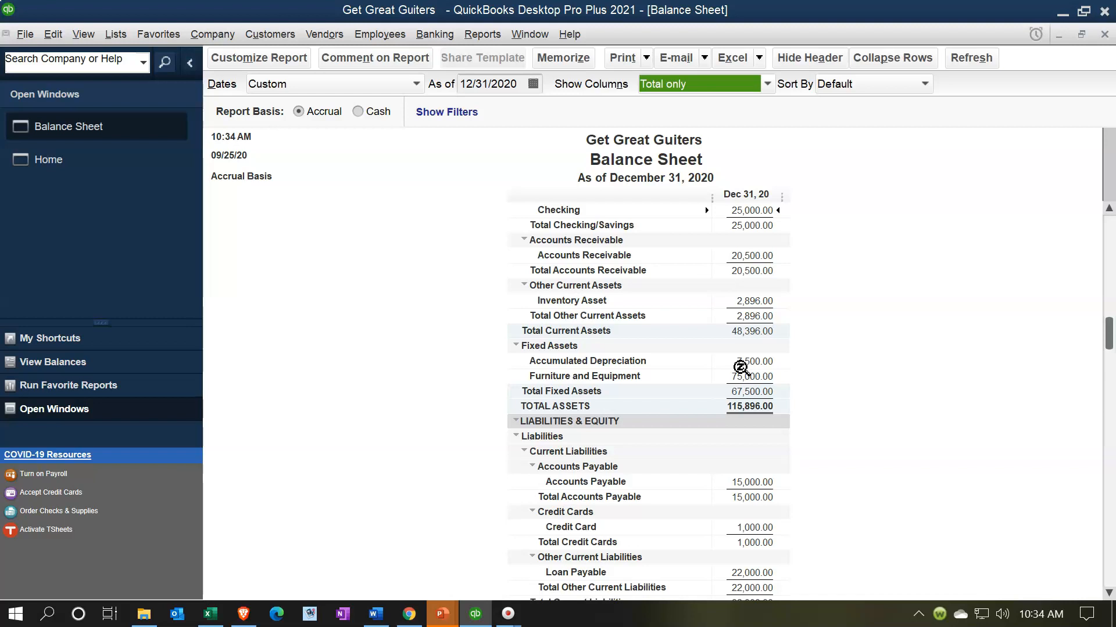
{"action": "scroll", "coordinate": [741, 368], "scroll_direction": "down", "scroll_amount": 2}
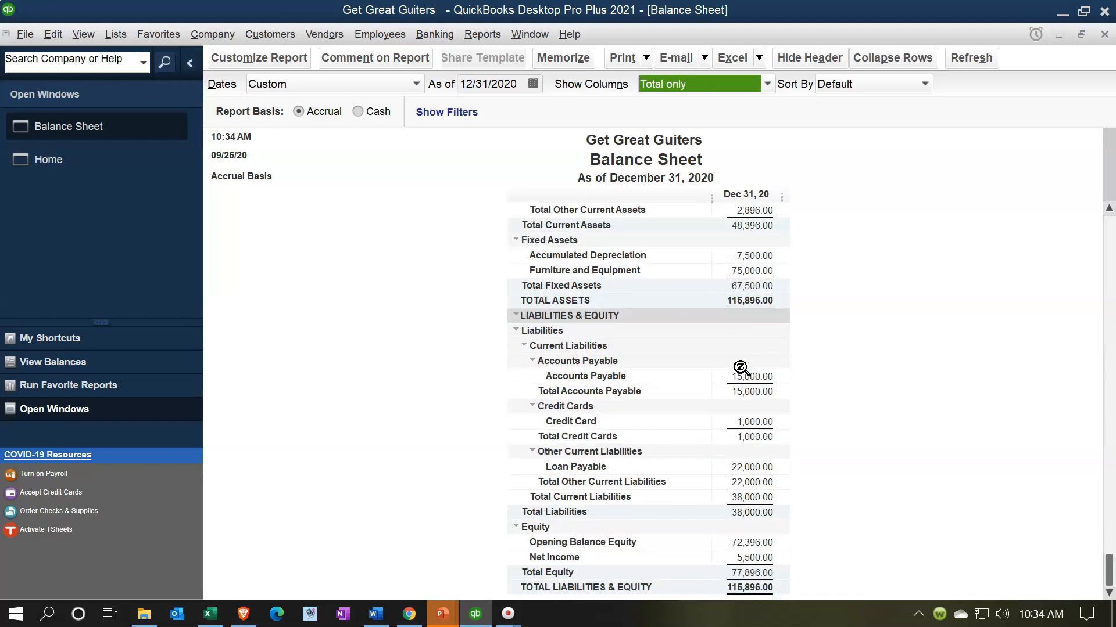
{"action": "left_click", "coordinate": [756, 542]}
{"action": "left_click", "coordinate": [766, 573]}
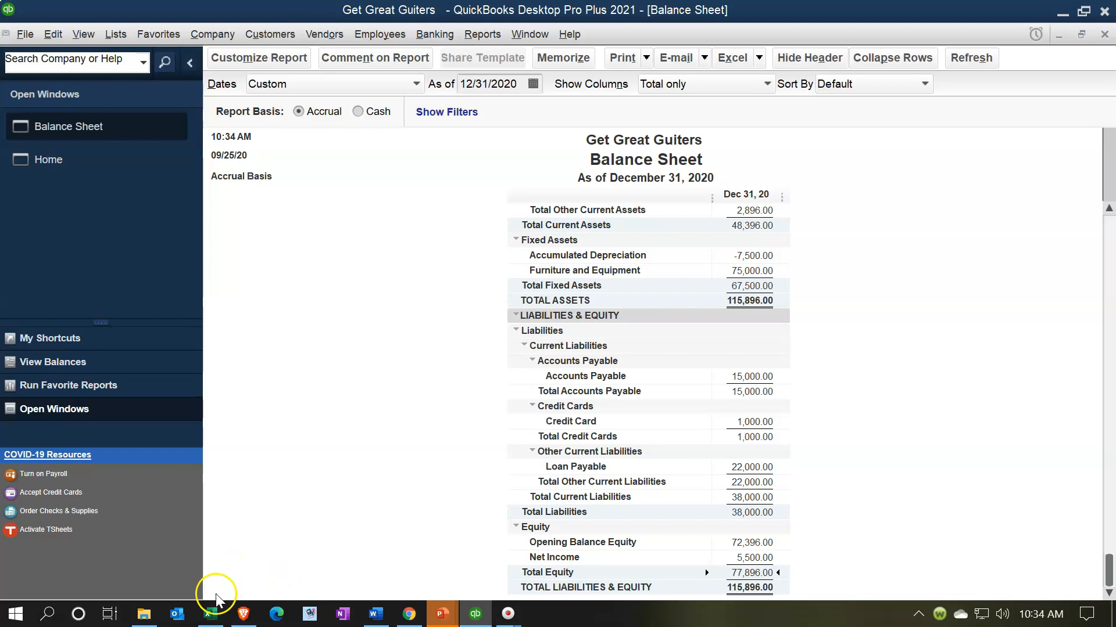
Compare the Excel Owners Equity amount with the balance sheet's Opening Balance Equity and Net Income lines
{"action": "left_click", "coordinate": [211, 614]}
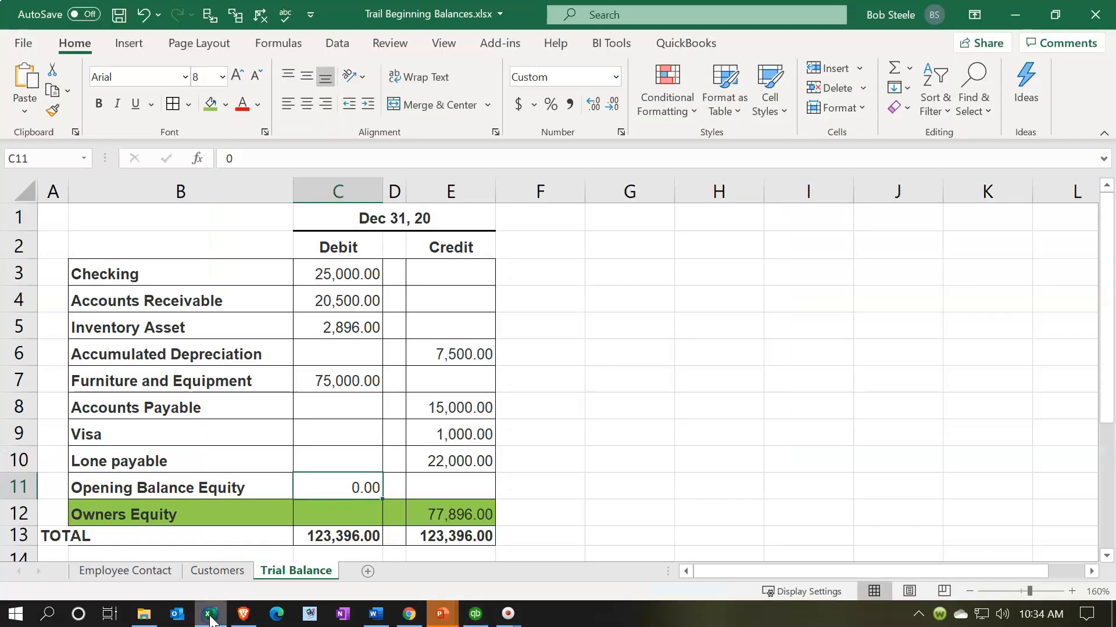
{"action": "left_click", "coordinate": [437, 518]}
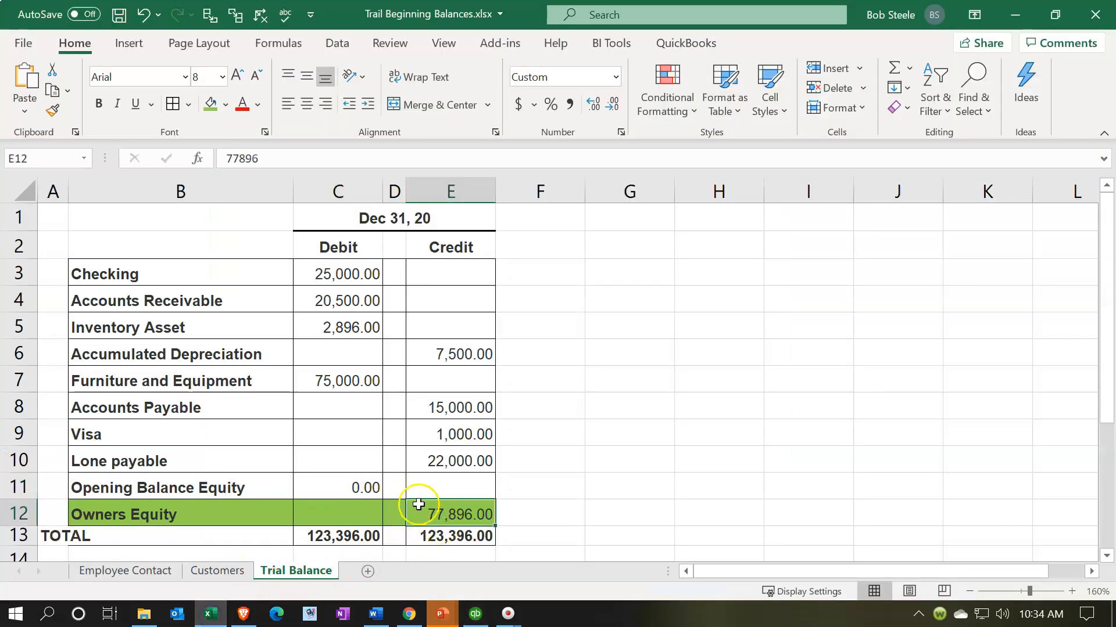
{"action": "left_click", "coordinate": [1015, 14]}
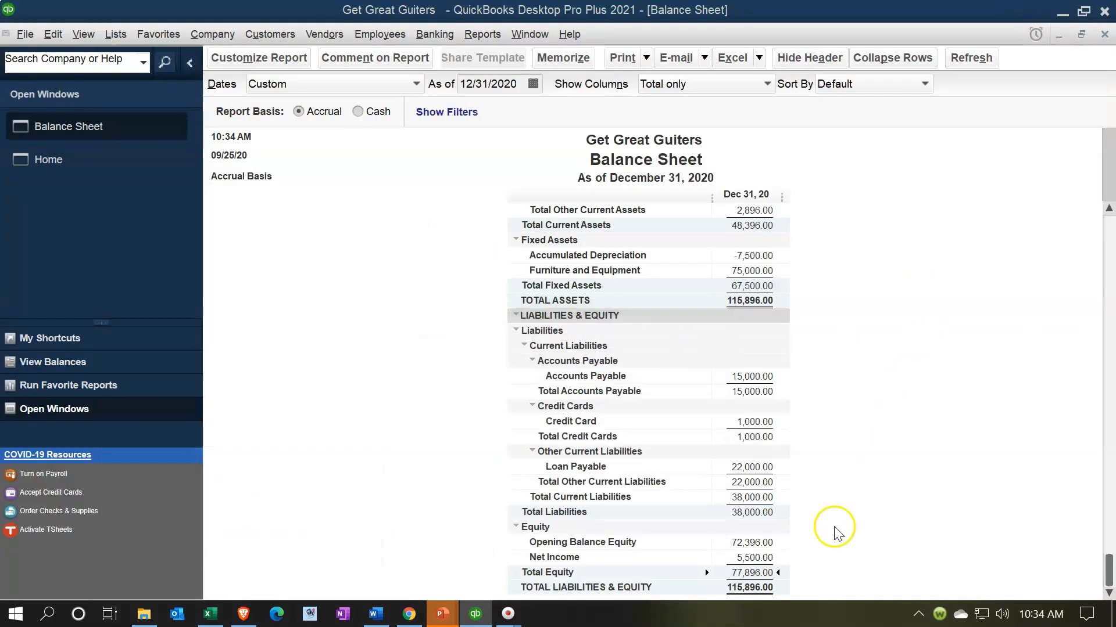
{"action": "left_click", "coordinate": [749, 537]}
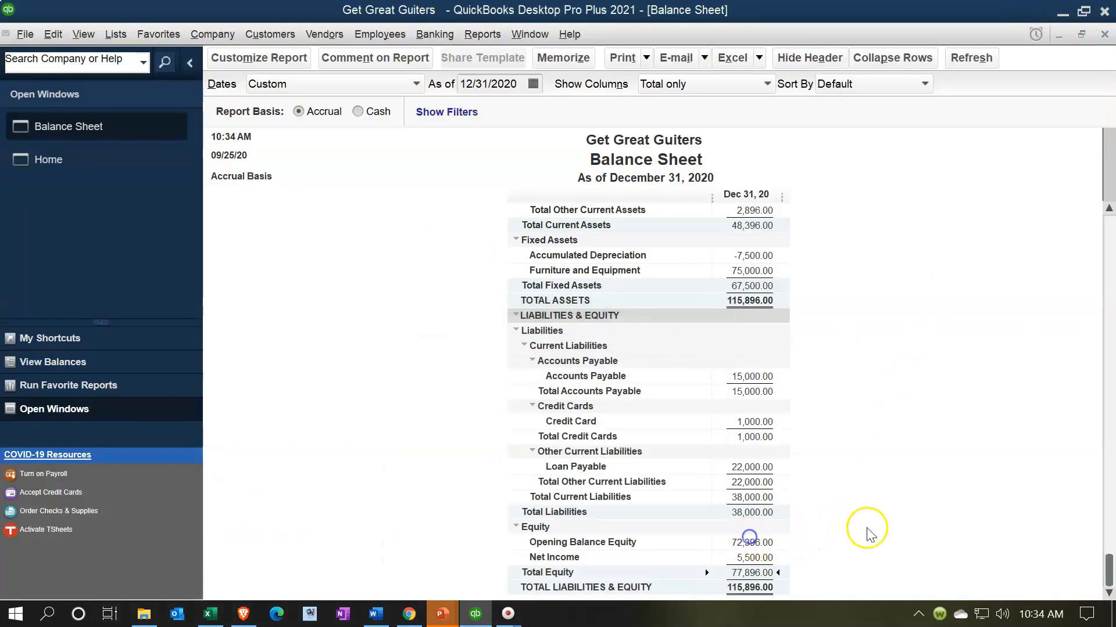
{"action": "double_click", "coordinate": [731, 544]}
{"action": "left_click", "coordinate": [743, 558]}
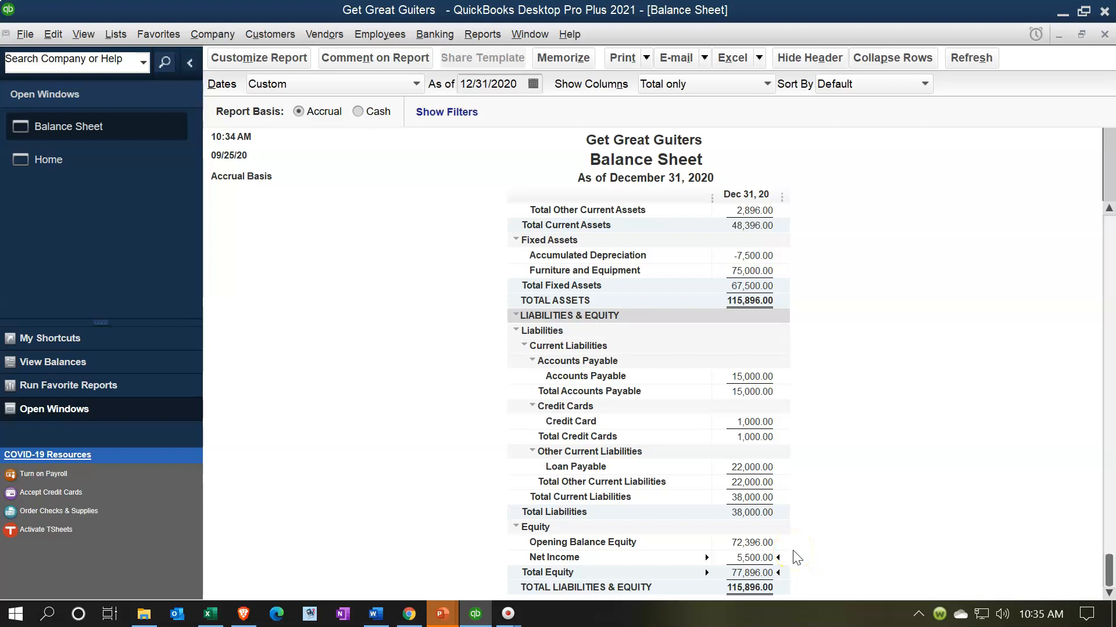
Advance the balance sheet's As of date by one day to 01/01/2021 and refresh the report
{"action": "left_click", "coordinate": [517, 85]}
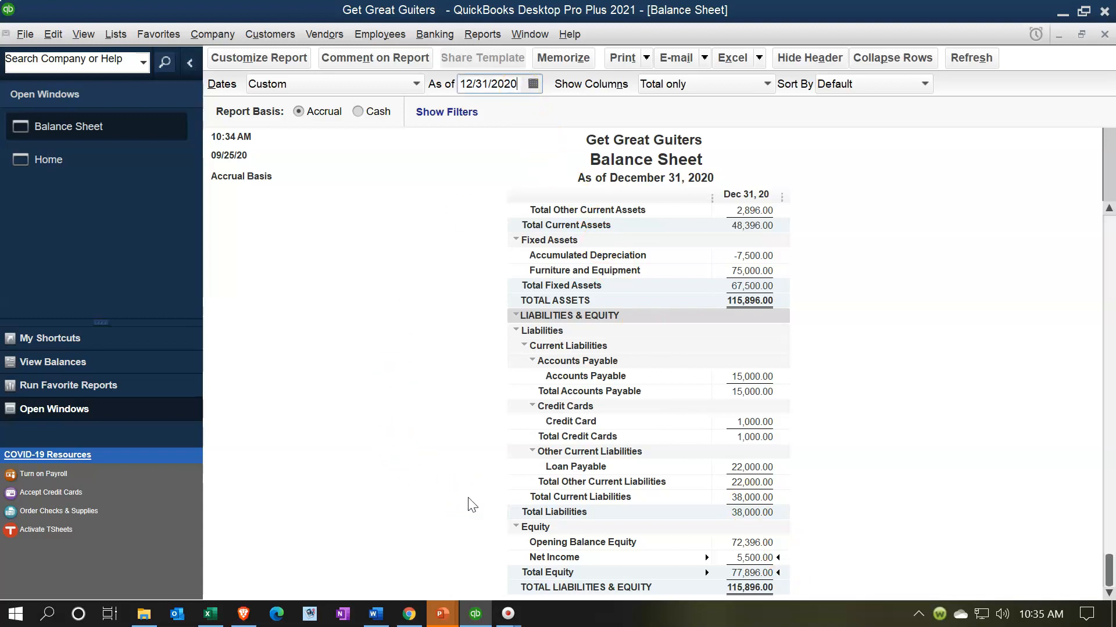
{"action": "key", "text": "plus"}
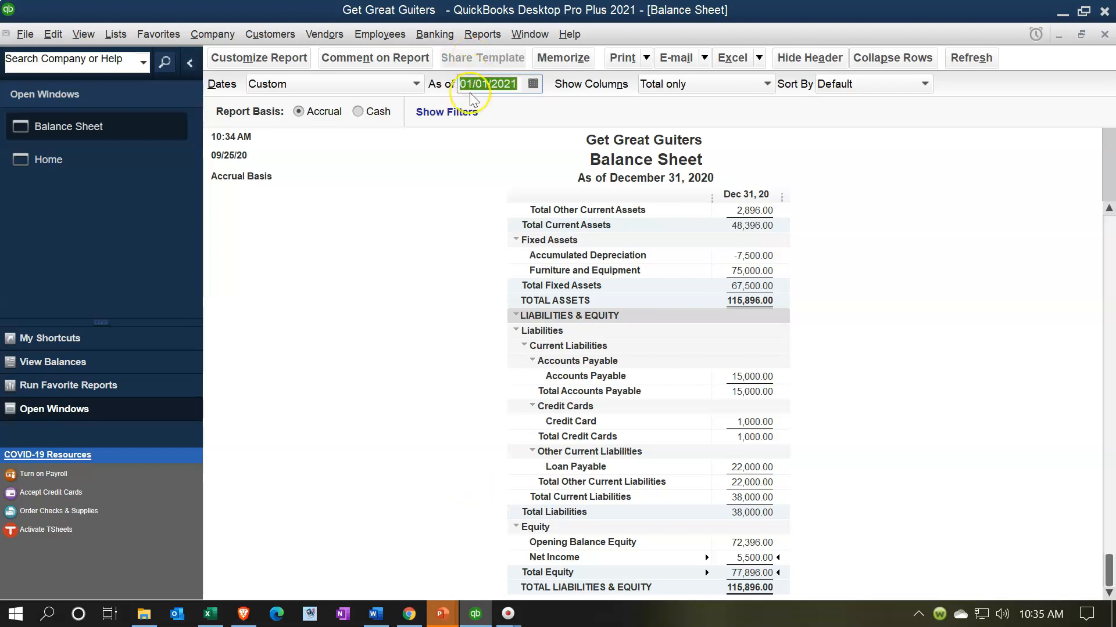
{"action": "left_click", "coordinate": [871, 317]}
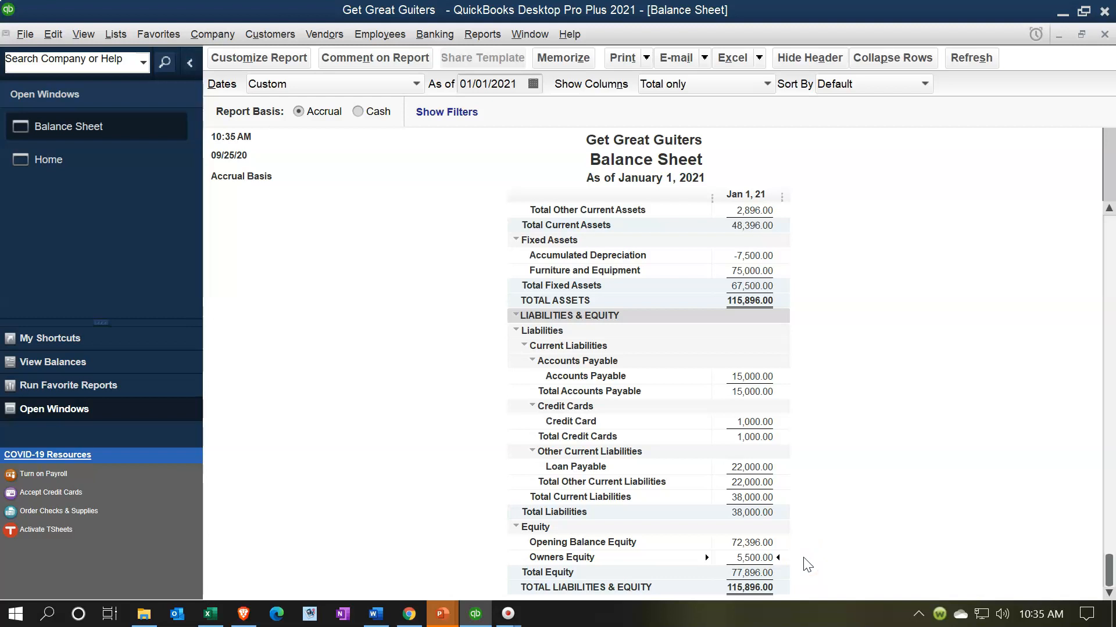
Open a Profit & Loss Standard report from the Company & Financial reports
{"action": "left_click", "coordinate": [769, 544]}
{"action": "left_click", "coordinate": [482, 36]}
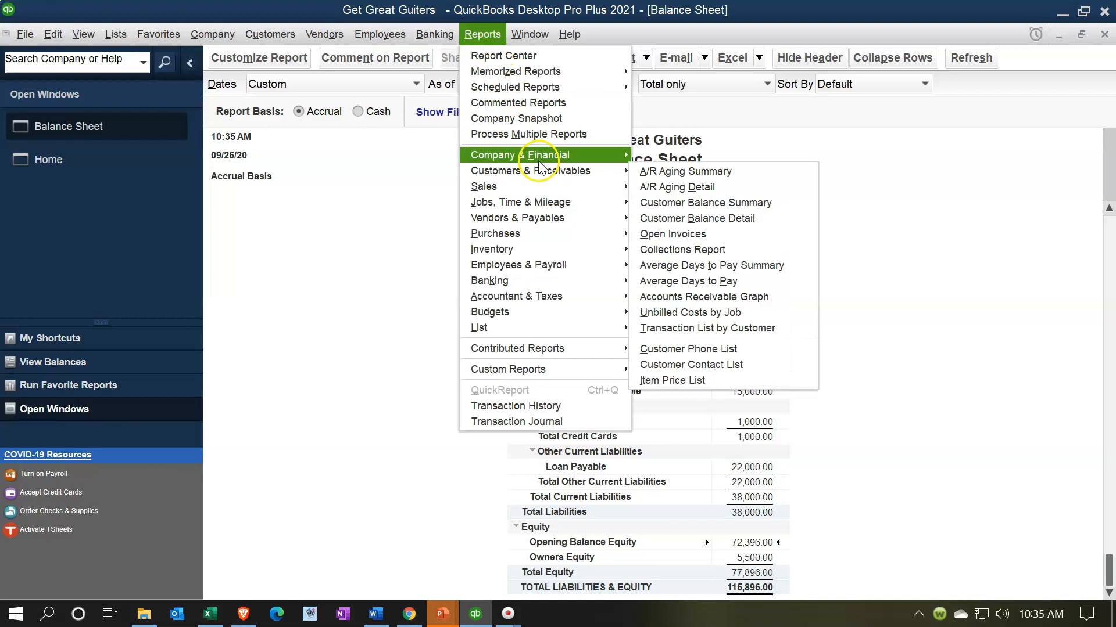
{"action": "mouse_move", "coordinate": [537, 155]}
{"action": "left_click", "coordinate": [643, 157]}
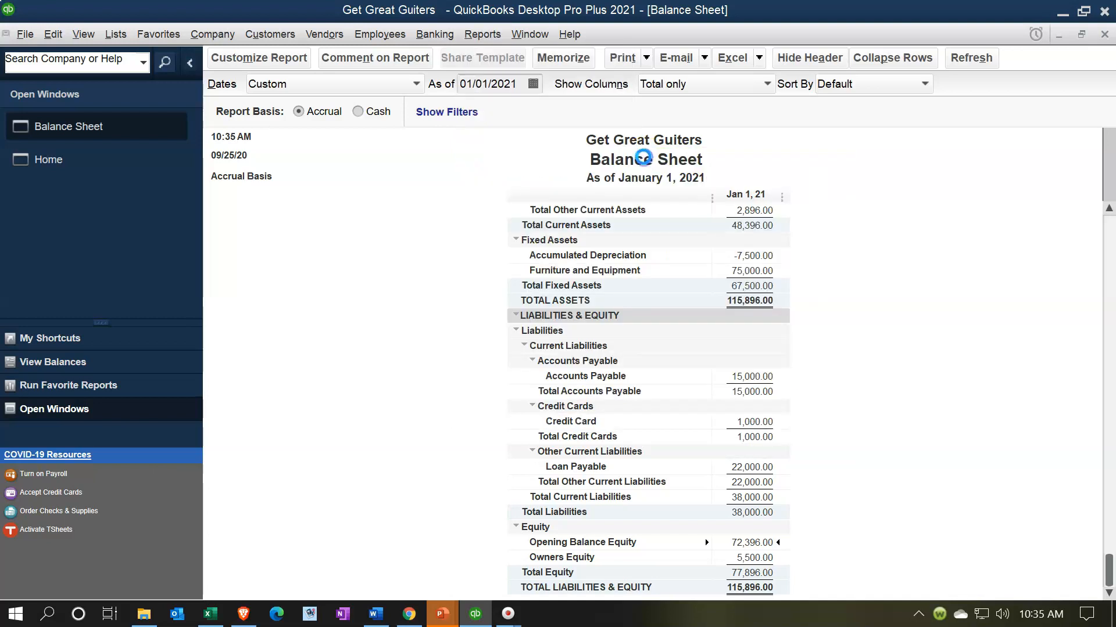
Set the Profit & Loss report's date range to 01/01/2020 through 12/31/2020
{"action": "key", "text": "Tab"}
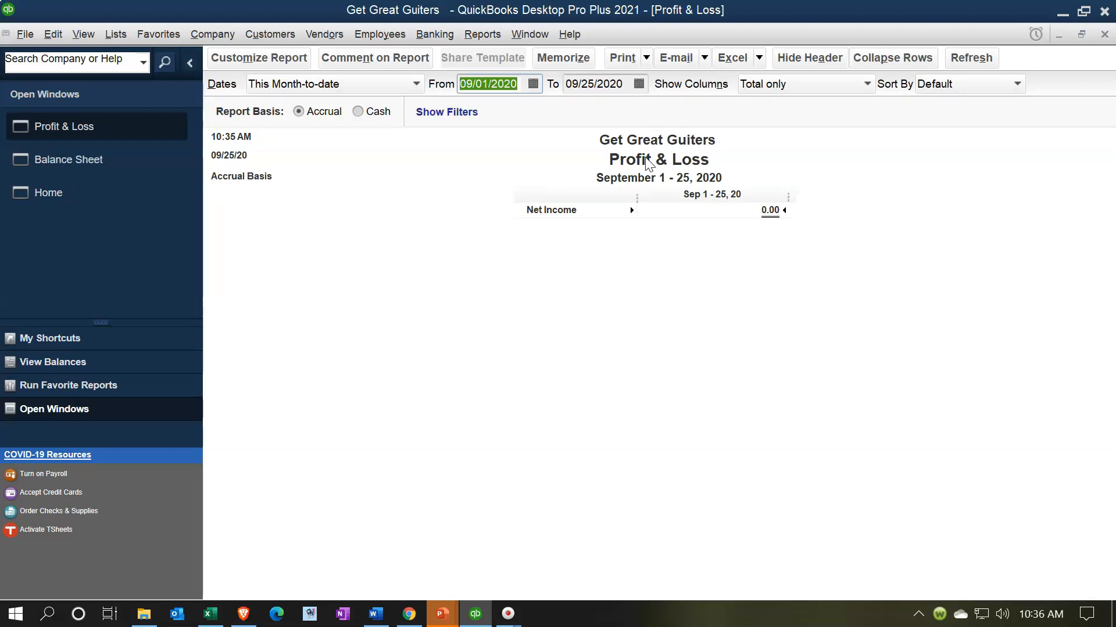
{"action": "type", "text": "01/01/"}
{"action": "type", "text": "20"}
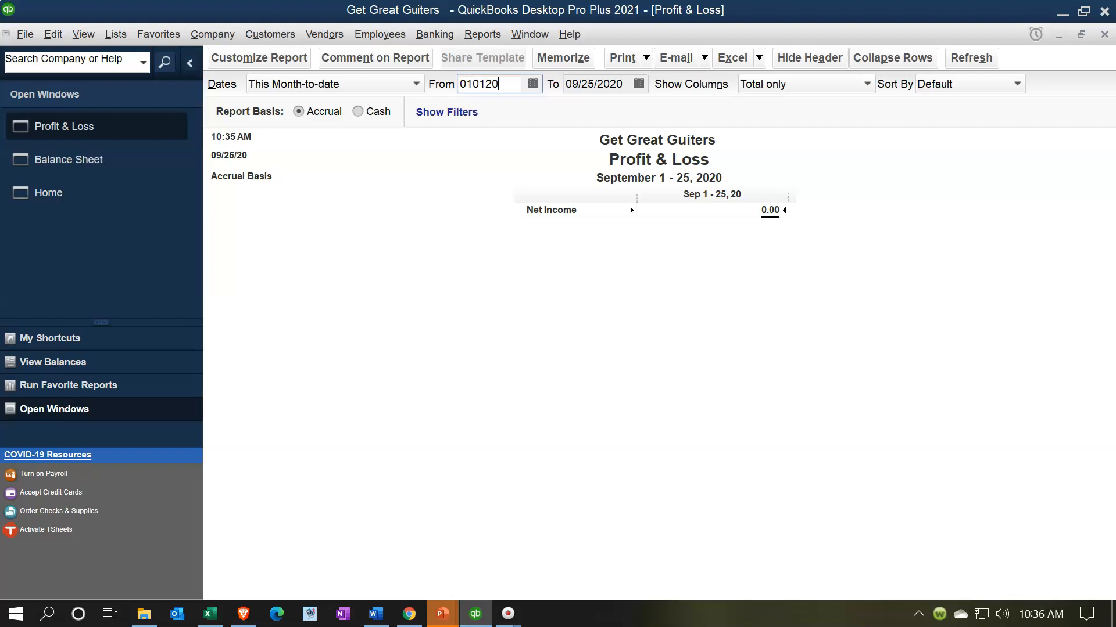
{"action": "key", "text": "Tab"}
{"action": "type", "text": "123120"}
{"action": "key", "text": "Tab"}
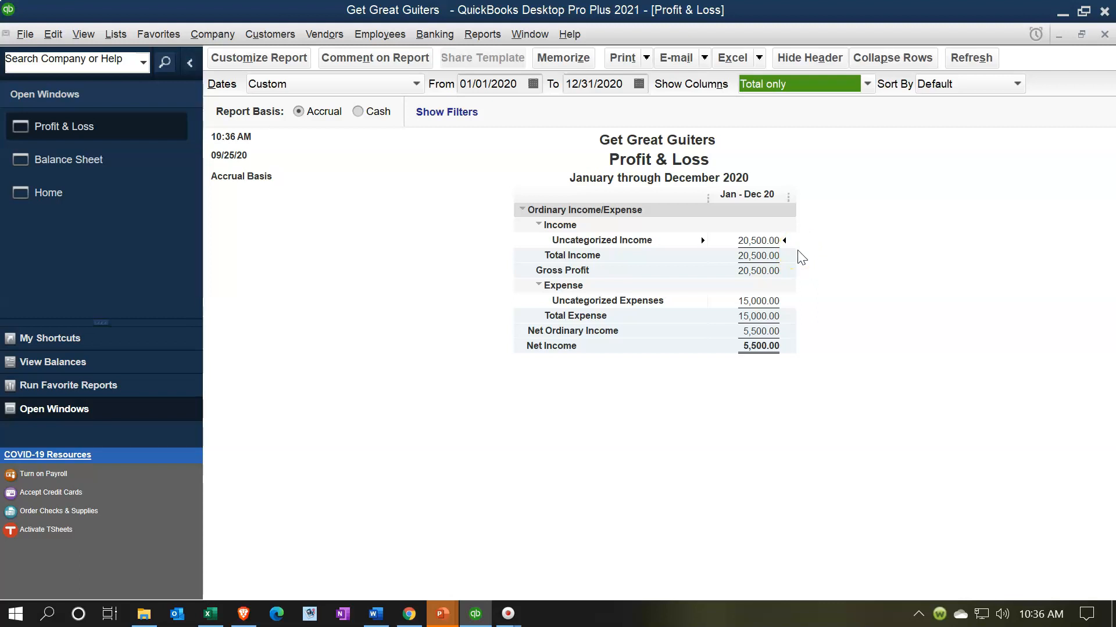
Change the Profit & Loss date range to 01/01/2021 through 12/31/2021
{"action": "left_click", "coordinate": [515, 85]}
{"action": "key", "text": "BackSpace"}
{"action": "type", "text": "1"}
{"action": "left_click", "coordinate": [627, 82]}
{"action": "key", "text": "BackSpace"}
{"action": "type", "text": "1"}
{"action": "left_click", "coordinate": [665, 393]}
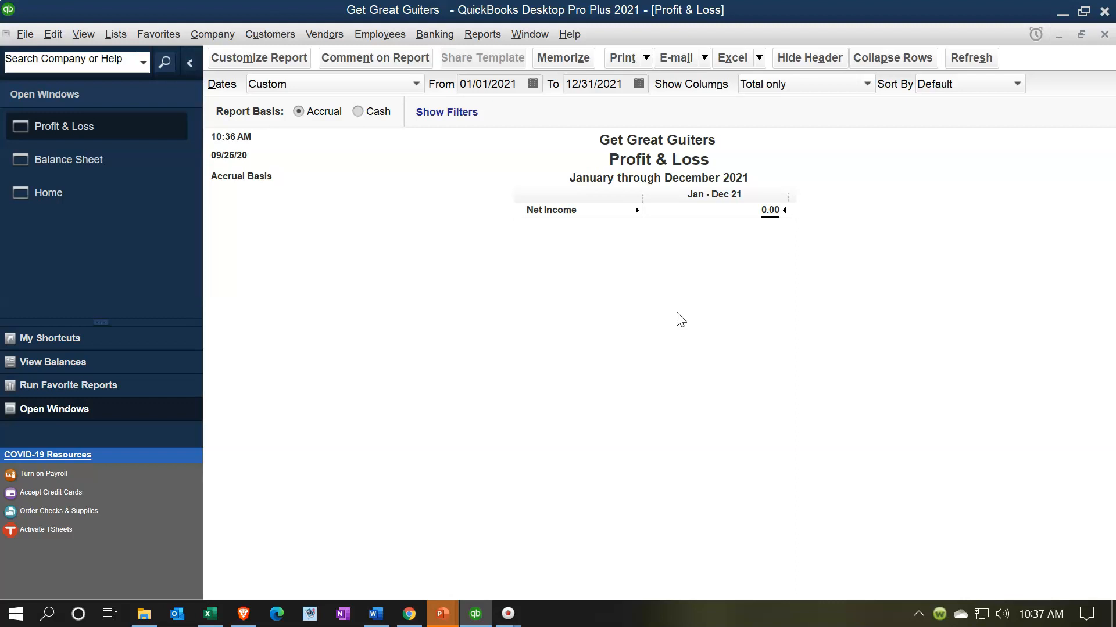
Return to the balance sheet's Opening Balance Equity line, then open a Trial Balance report from the Accountant & Taxes reports
{"action": "left_click", "coordinate": [122, 161]}
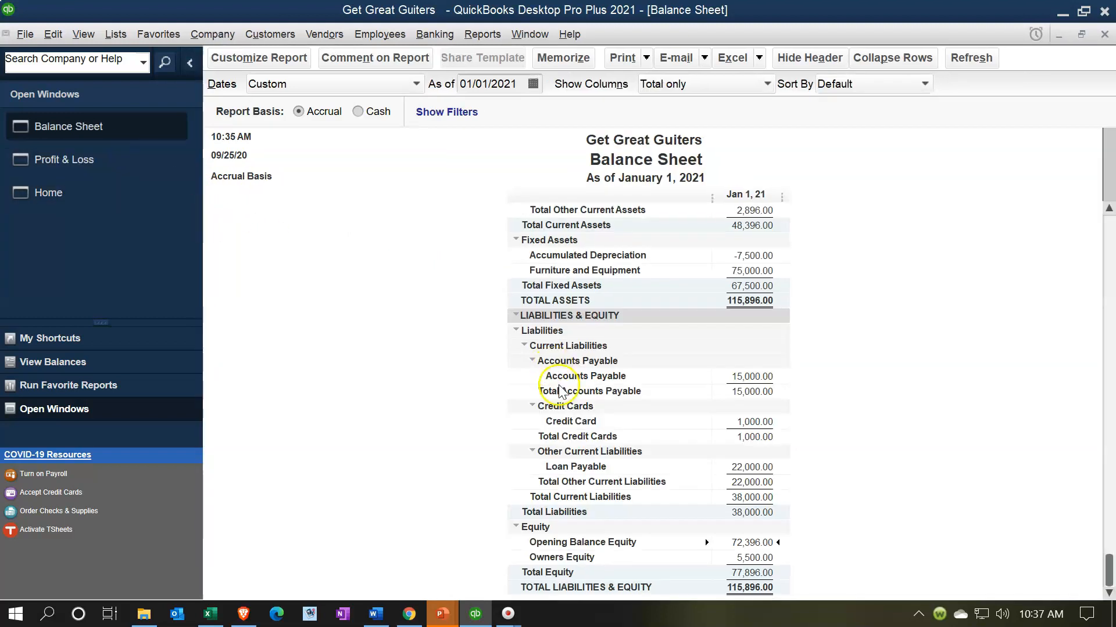
{"action": "left_click", "coordinate": [743, 542]}
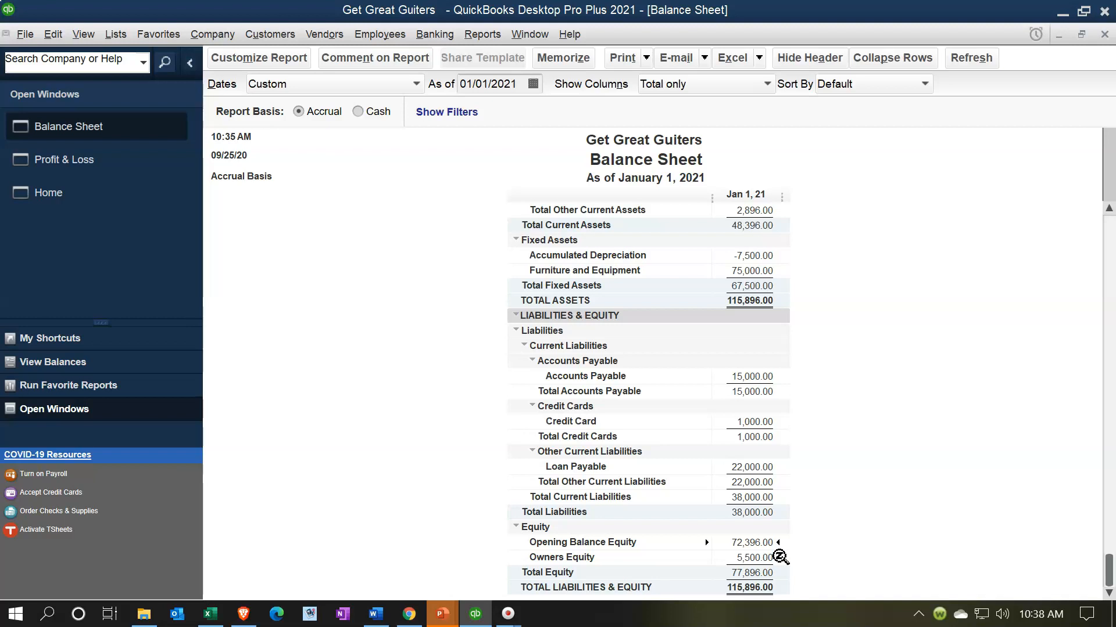
{"action": "left_click", "coordinate": [489, 43]}
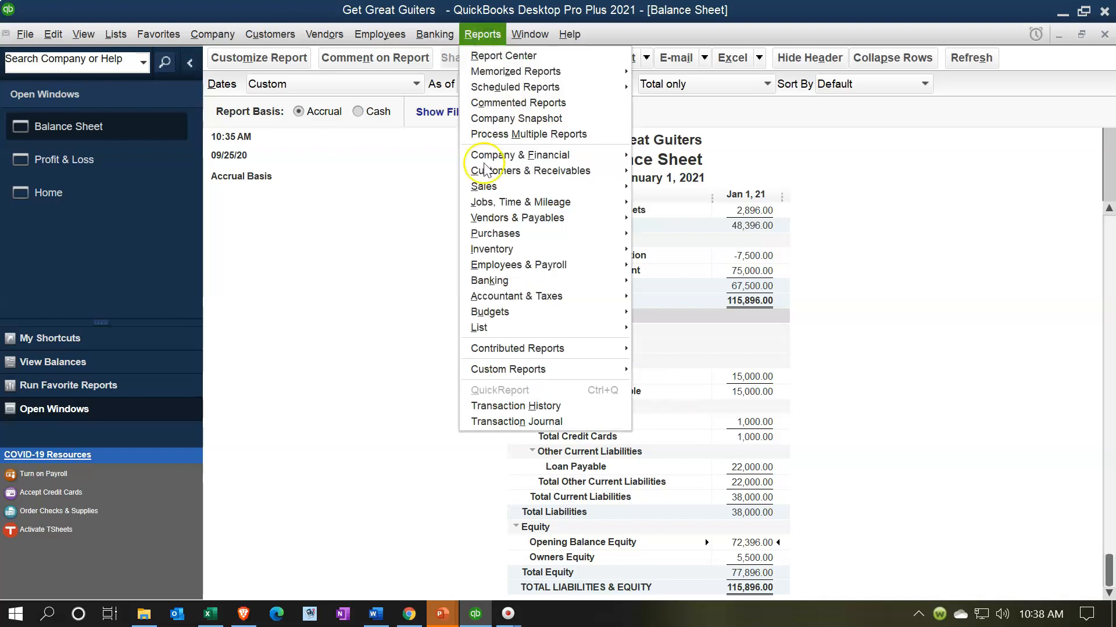
{"action": "mouse_move", "coordinate": [538, 300]}
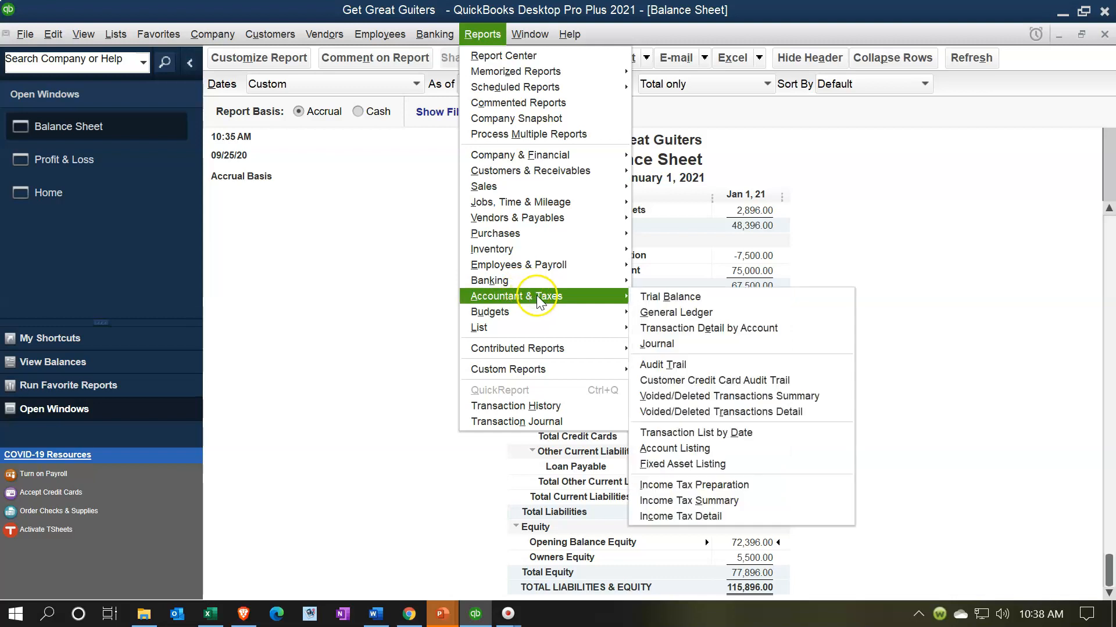
{"action": "left_click", "coordinate": [646, 299]}
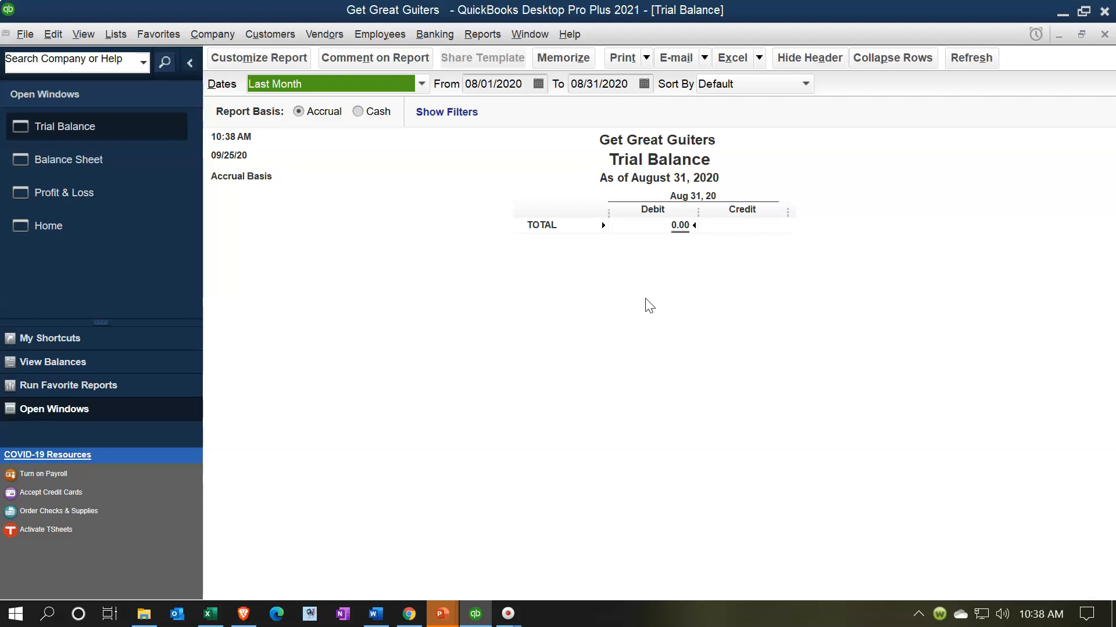
Set the Trial Balance date range to 01/01/2020 through 12/31/2020 and examine the Opening Balance Equity amount
{"action": "key", "text": "Tab"}
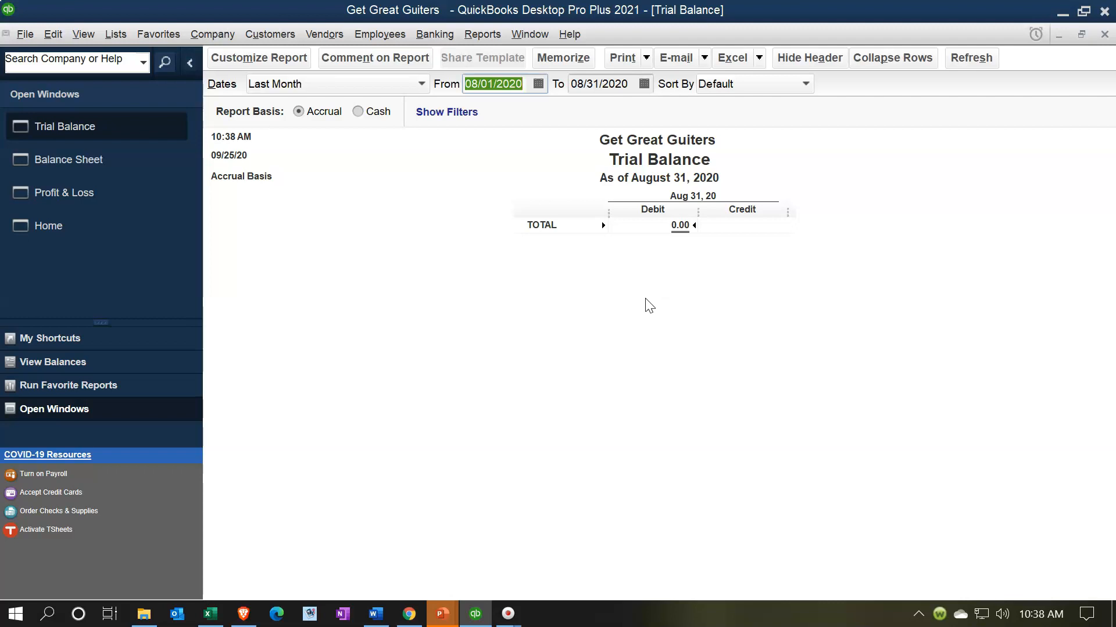
{"action": "type", "text": "01/01/"}
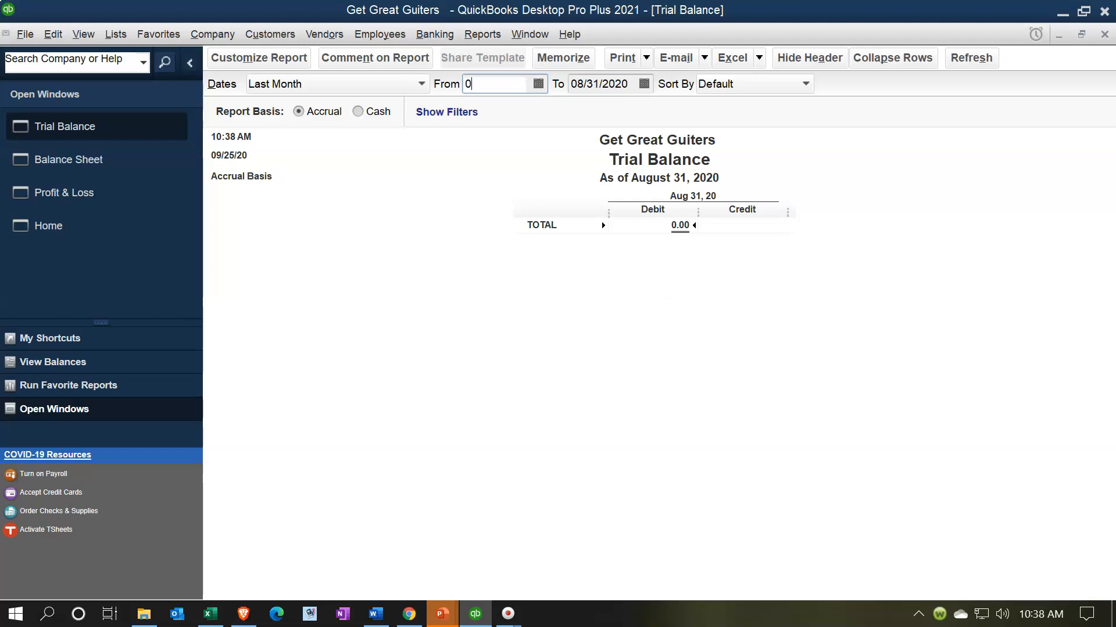
{"action": "type", "text": "20"}
{"action": "key", "text": "Tab"}
{"action": "type", "text": "123120"}
{"action": "key", "text": "Tab"}
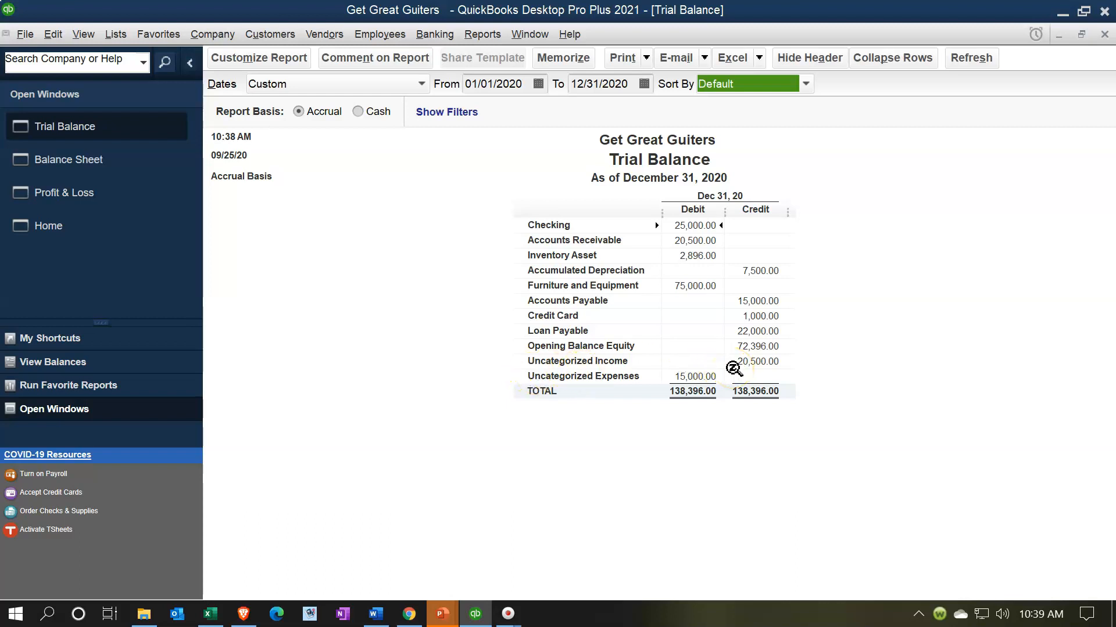
{"action": "left_click", "coordinate": [750, 347]}
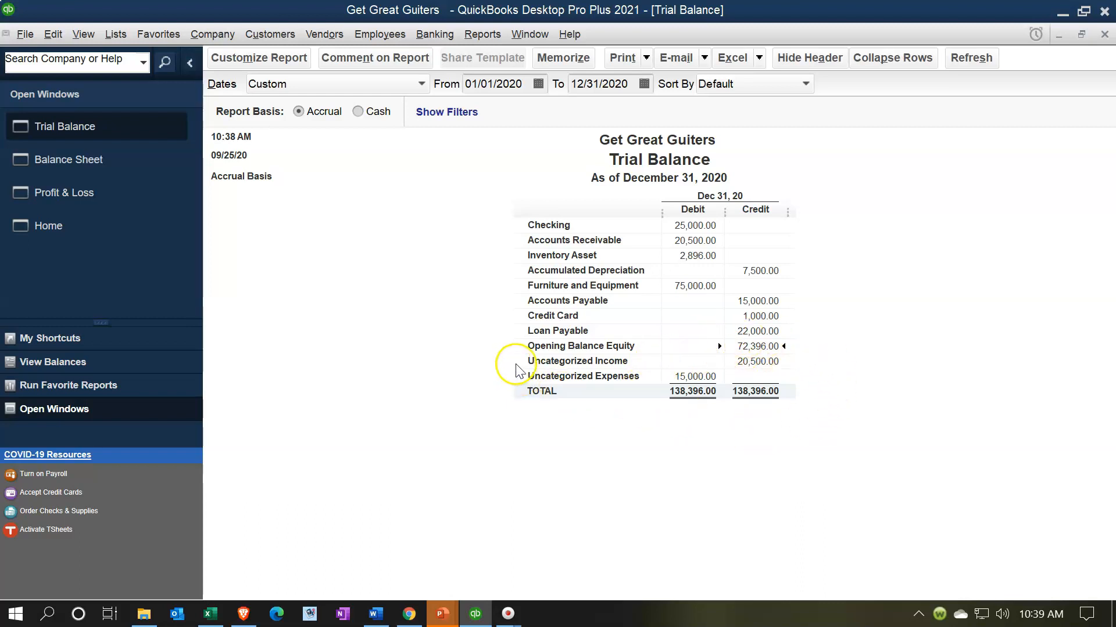
Change the Trial Balance date range to 01/01/2021 through 12/31/2021
{"action": "left_click", "coordinate": [527, 84]}
{"action": "key", "text": "BackSpace"}
{"action": "type", "text": "1"}
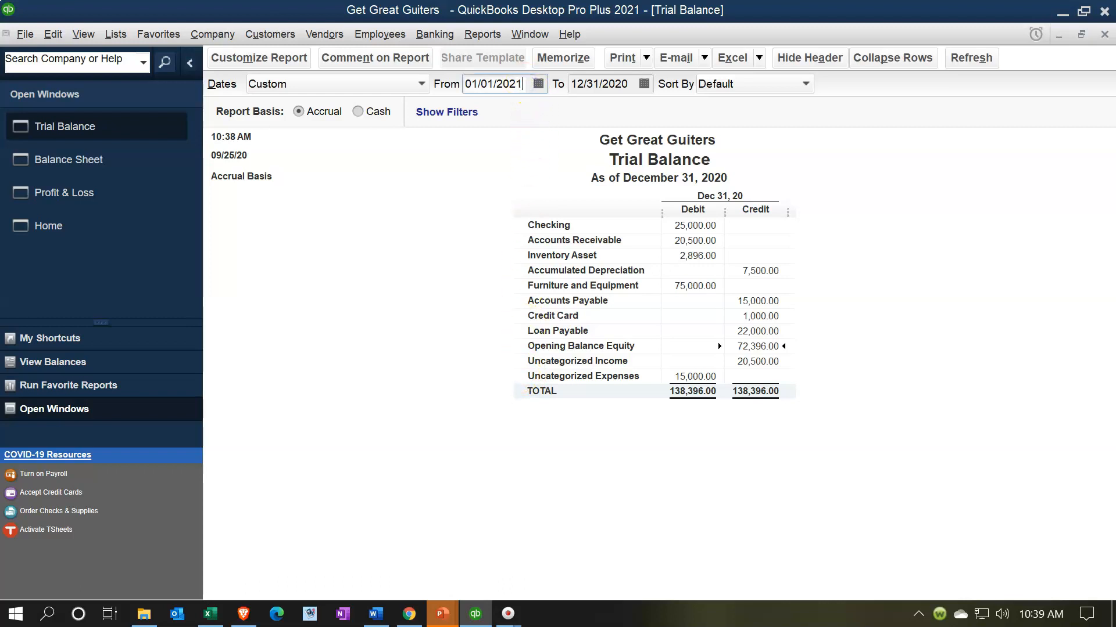
{"action": "left_click", "coordinate": [634, 85]}
{"action": "key", "text": "BackSpace"}
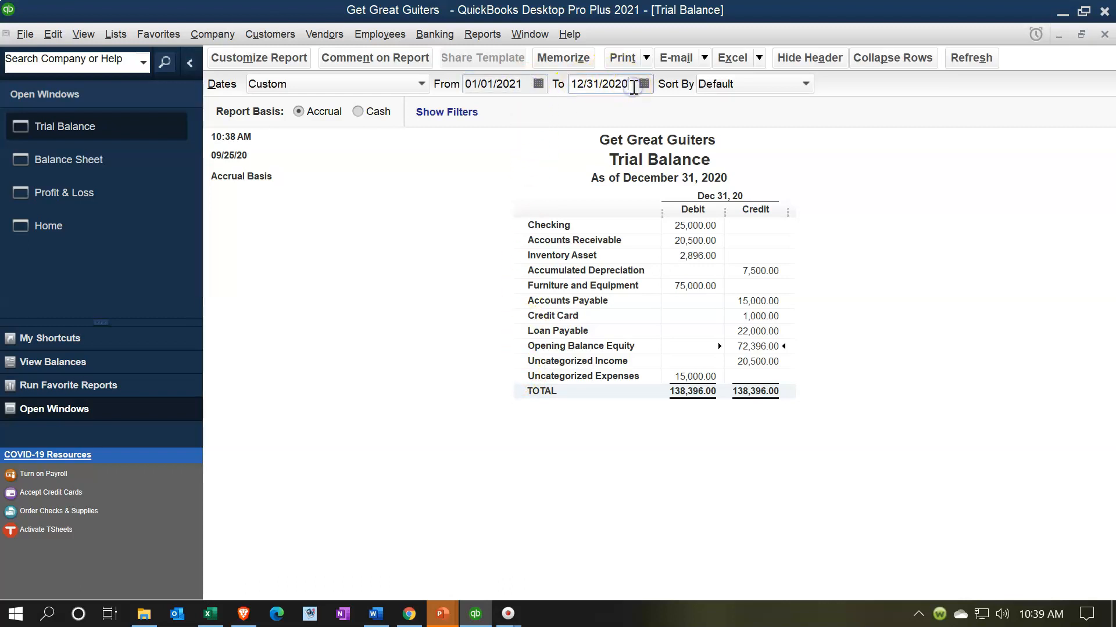
{"action": "type", "text": "1"}
{"action": "left_click", "coordinate": [843, 336]}
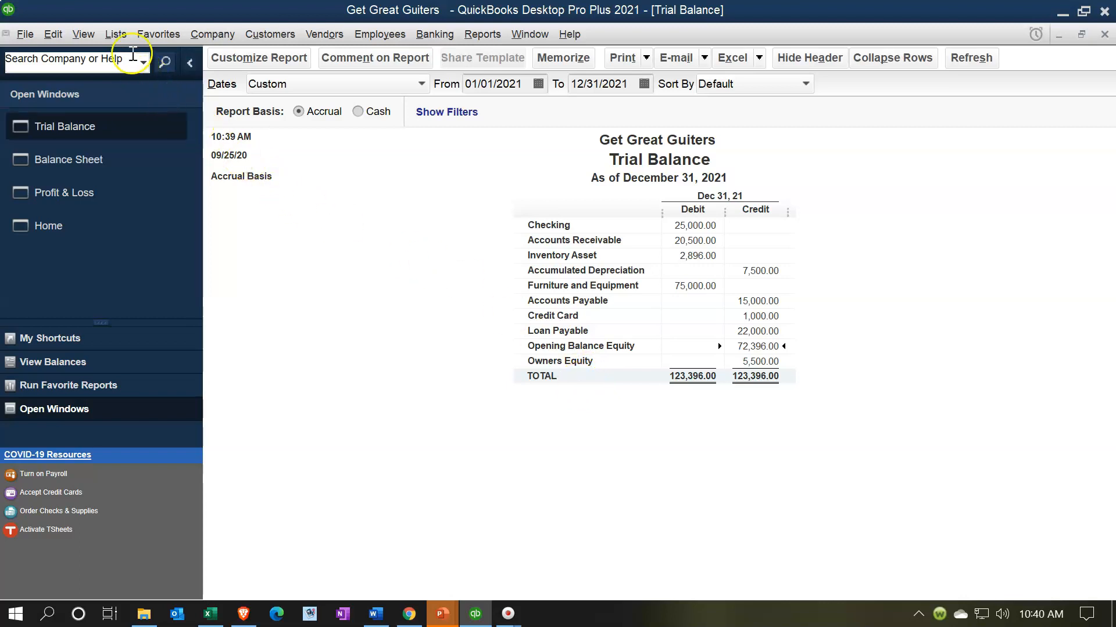
Open the Opening Balance Equity account register from the Chart of Accounts
{"action": "left_click", "coordinate": [120, 35]}
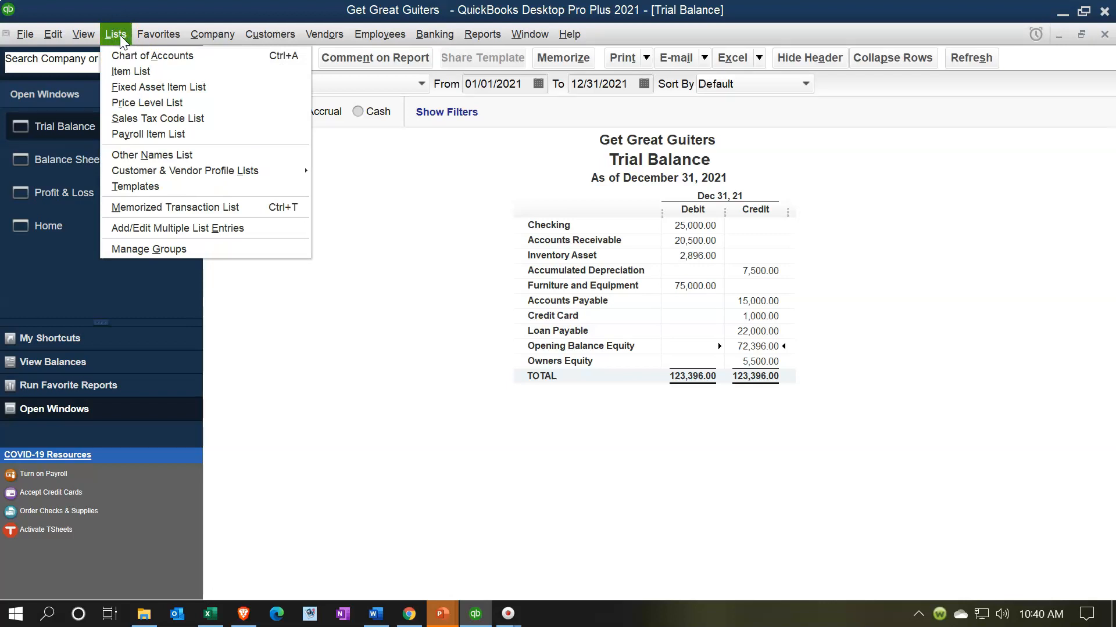
{"action": "left_click", "coordinate": [129, 55]}
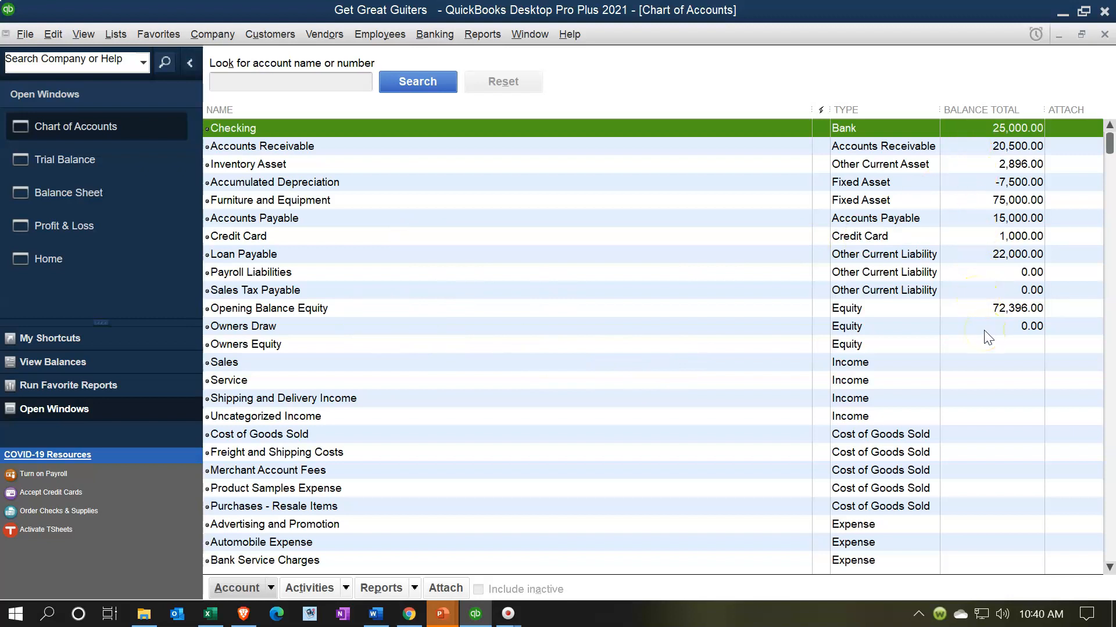
{"action": "left_click", "coordinate": [312, 309]}
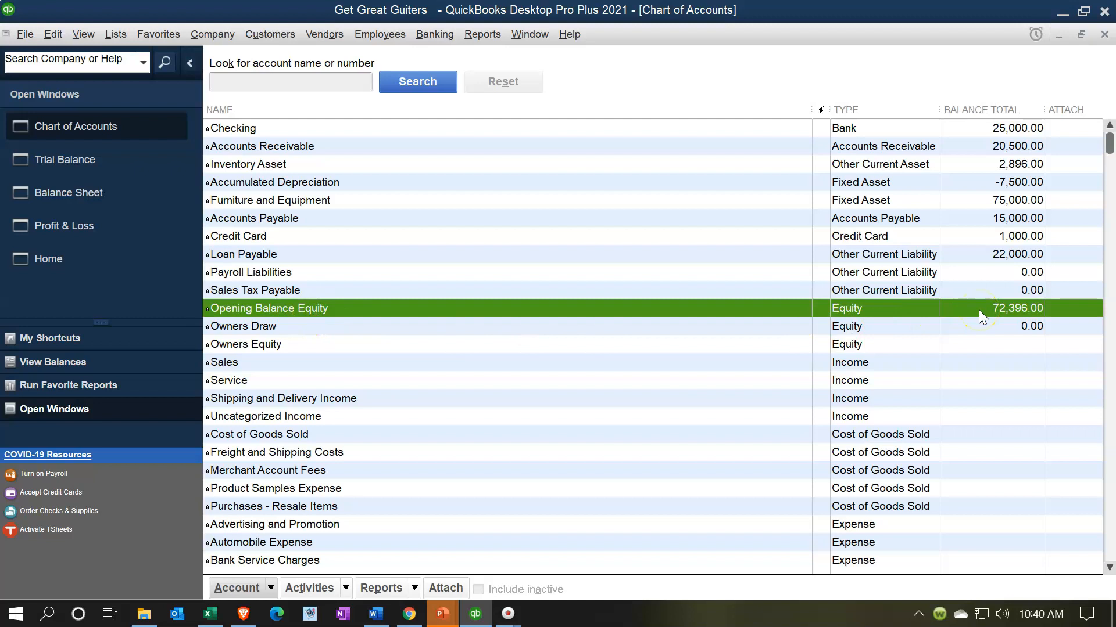
{"action": "double_click", "coordinate": [668, 308]}
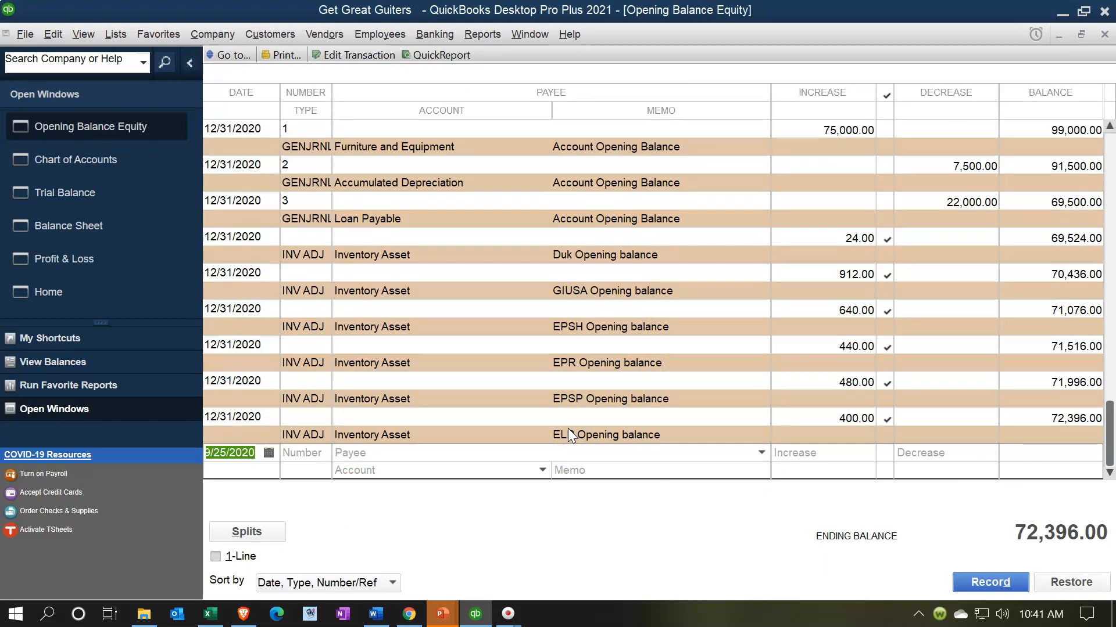
Start a new register entry dated 12/31/2020 with a decrease of 72,396
{"action": "type", "text": "12"}
{"action": "type", "text": "/31/20"}
{"action": "key", "text": "Tab"}
{"action": "key", "text": "Tab"}
{"action": "key", "text": "Tab"}
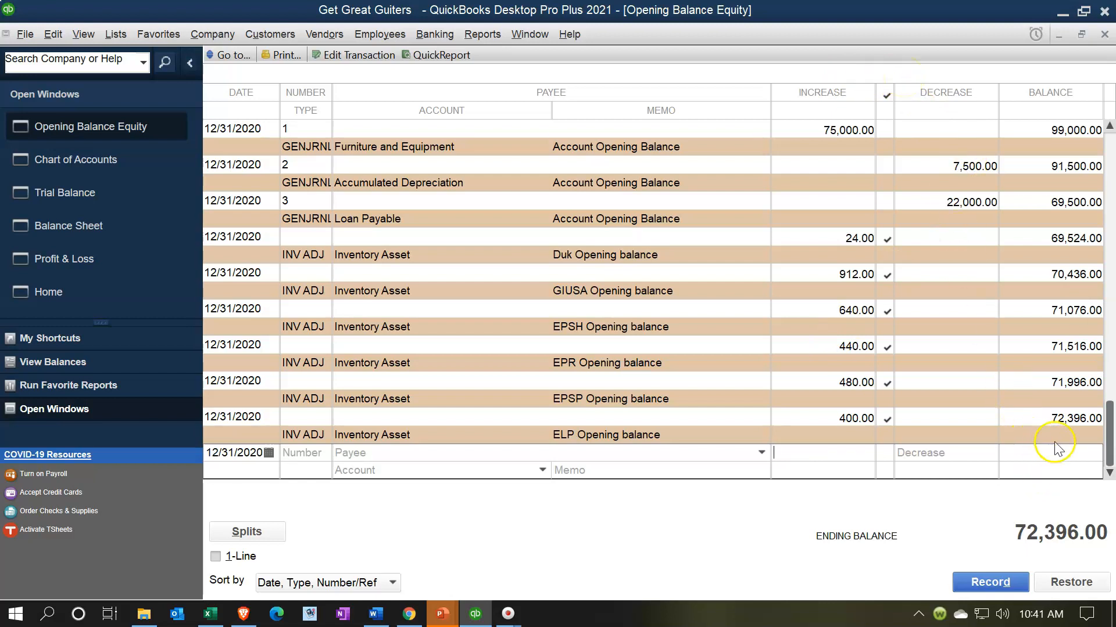
{"action": "left_click", "coordinate": [935, 452]}
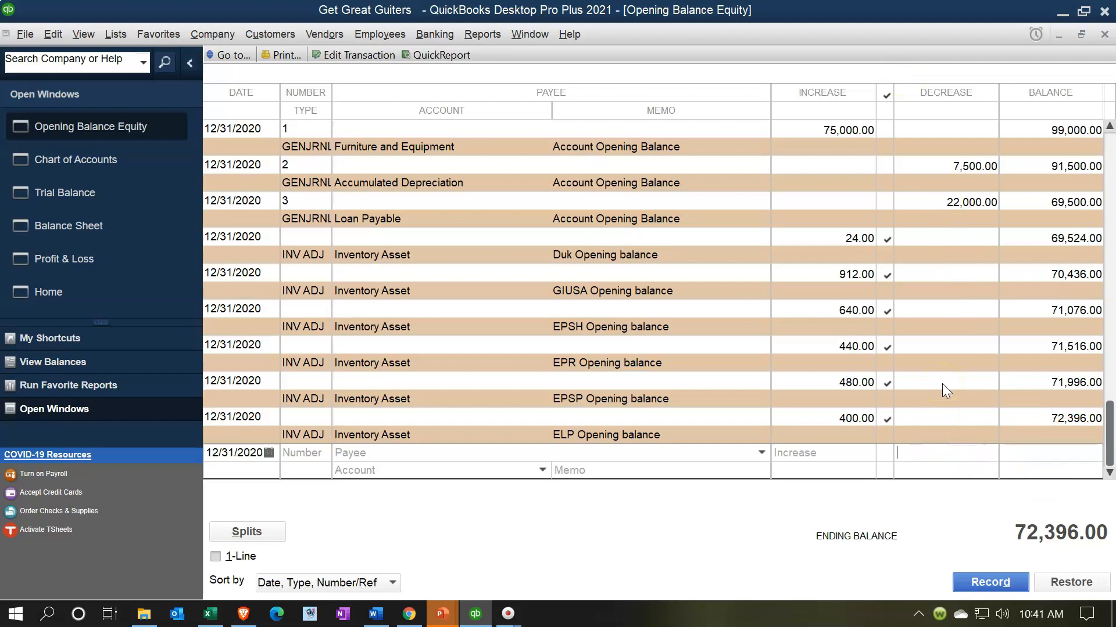
{"action": "type", "text": "72396"}
{"action": "key", "text": "Tab"}
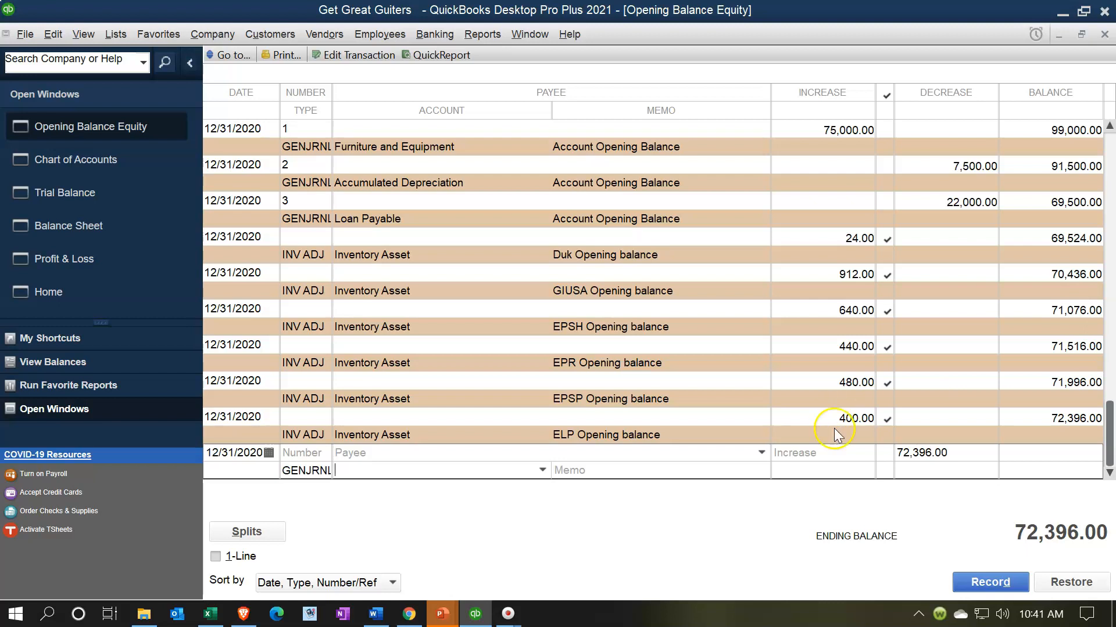
Assign the entry to the Owners Equity account with memo 'Adj opening balance to zero' and record it, accepting the Retained Earnings warning
{"action": "left_click", "coordinate": [542, 470]}
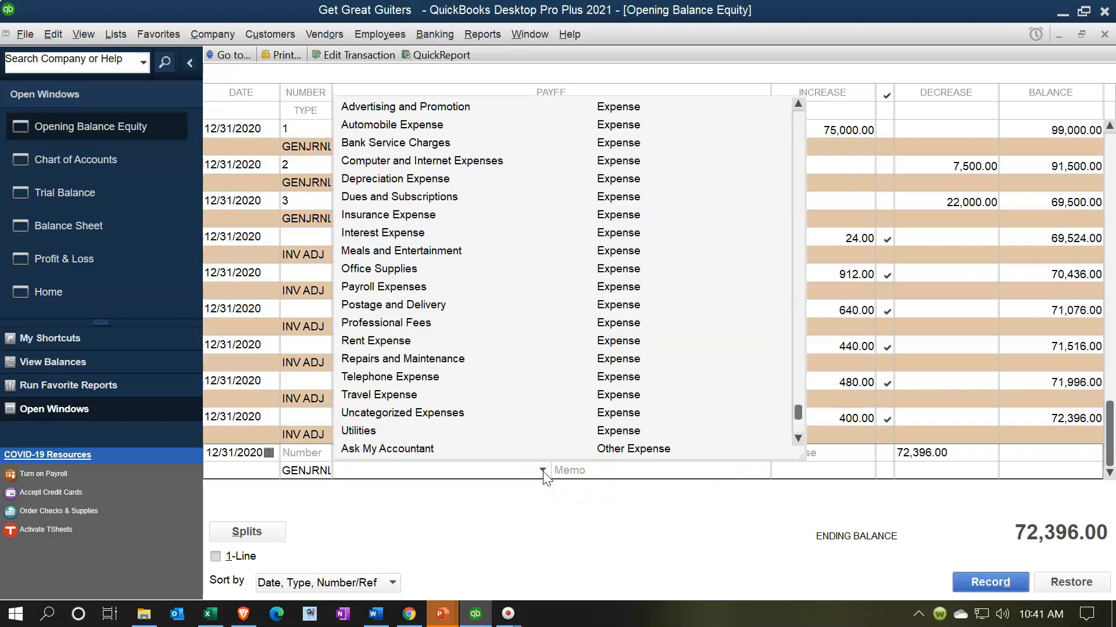
{"action": "scroll", "coordinate": [546, 380], "scroll_direction": "up", "scroll_amount": 4}
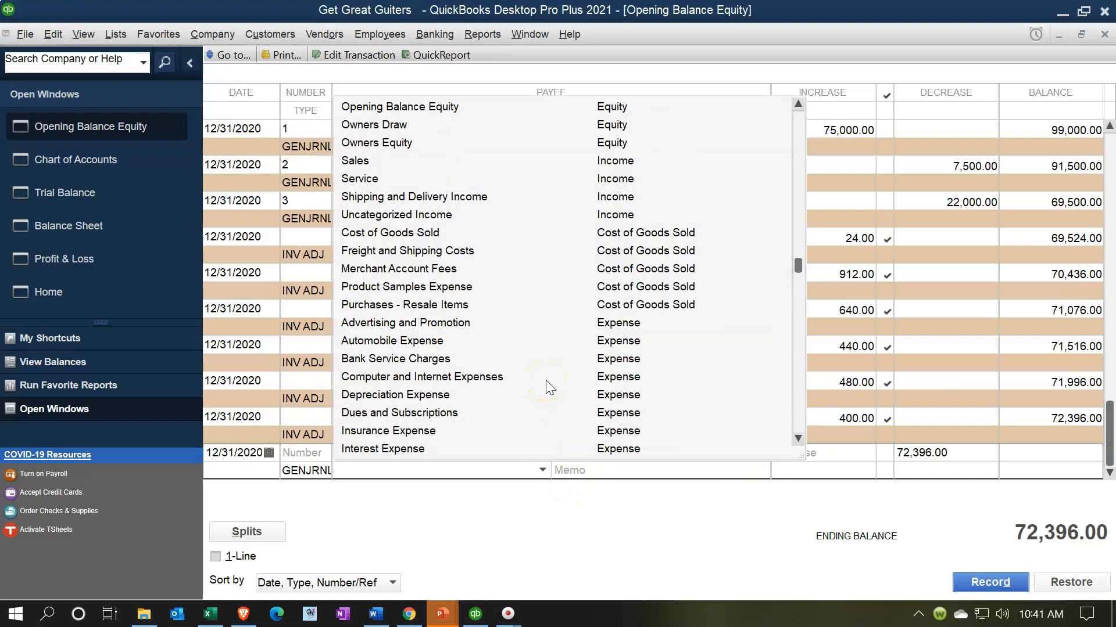
{"action": "scroll", "coordinate": [545, 380], "scroll_direction": "up", "scroll_amount": 1}
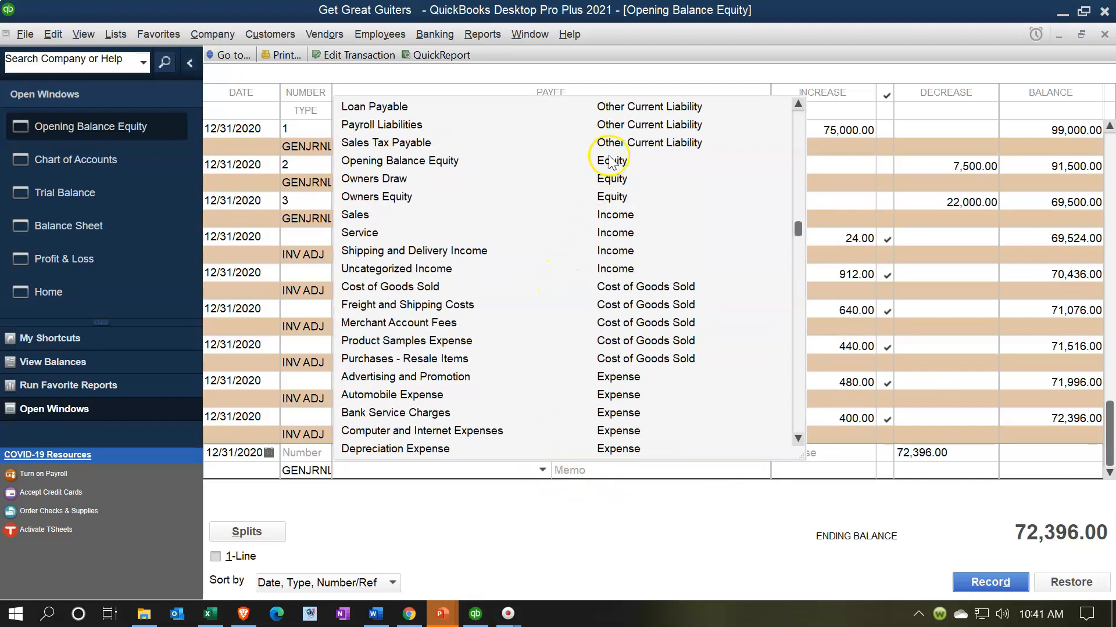
{"action": "left_click", "coordinate": [414, 201]}
{"action": "left_click", "coordinate": [578, 470]}
{"action": "type", "text": "Adj opening balance to zero"}
{"action": "key", "text": "Return"}
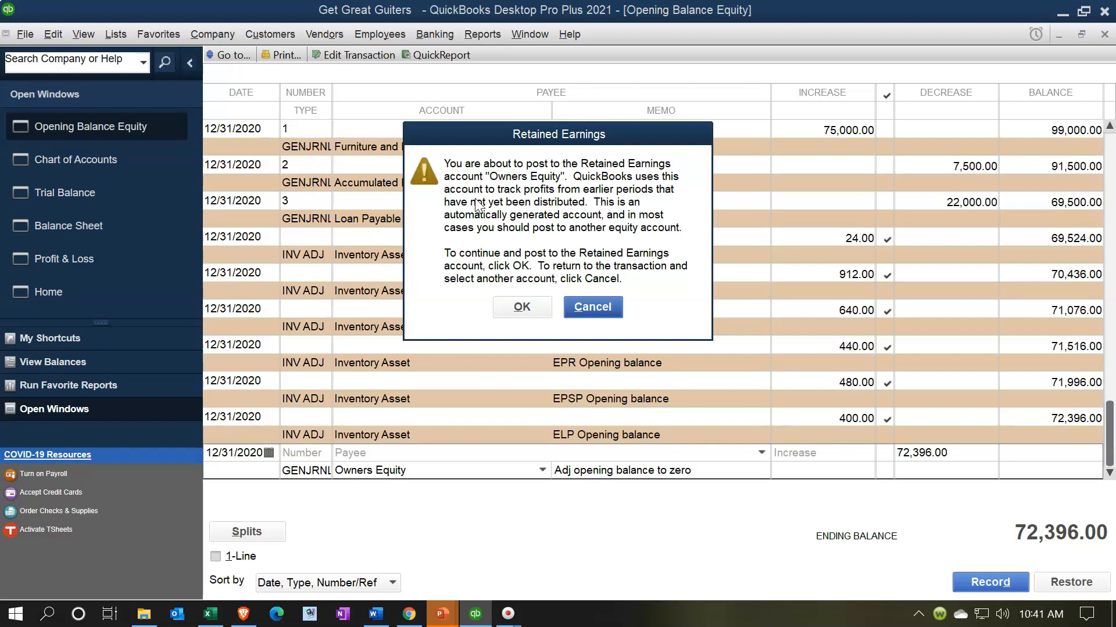
{"action": "left_click", "coordinate": [530, 306]}
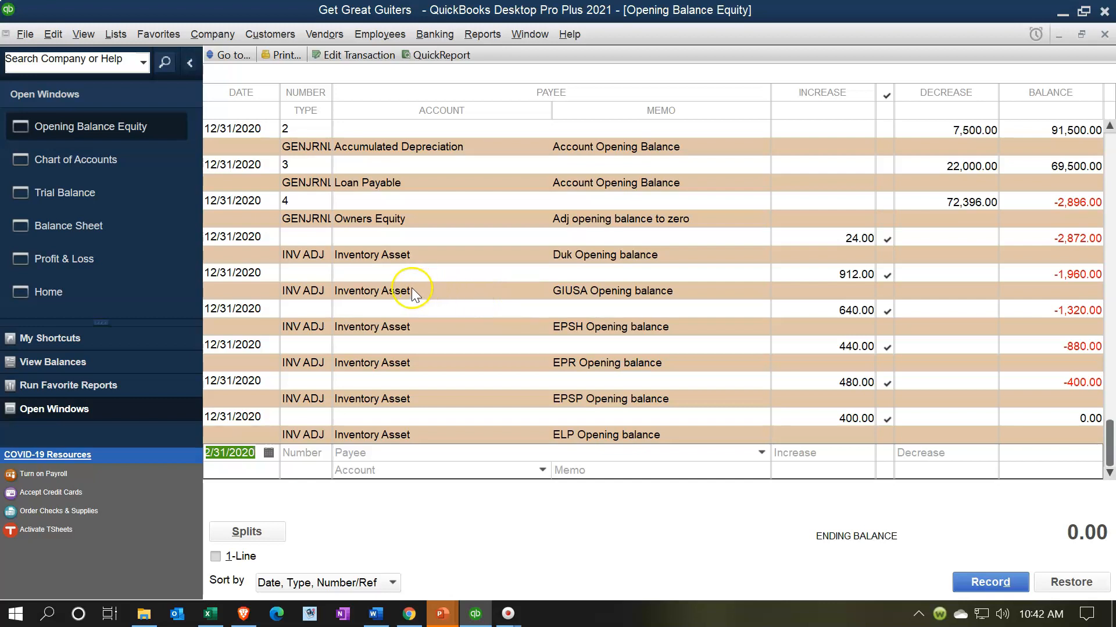
Review the updated balance sheet and trial balance, then drill into the trial balance's Opening Balance Equity amount
{"action": "left_click", "coordinate": [124, 229]}
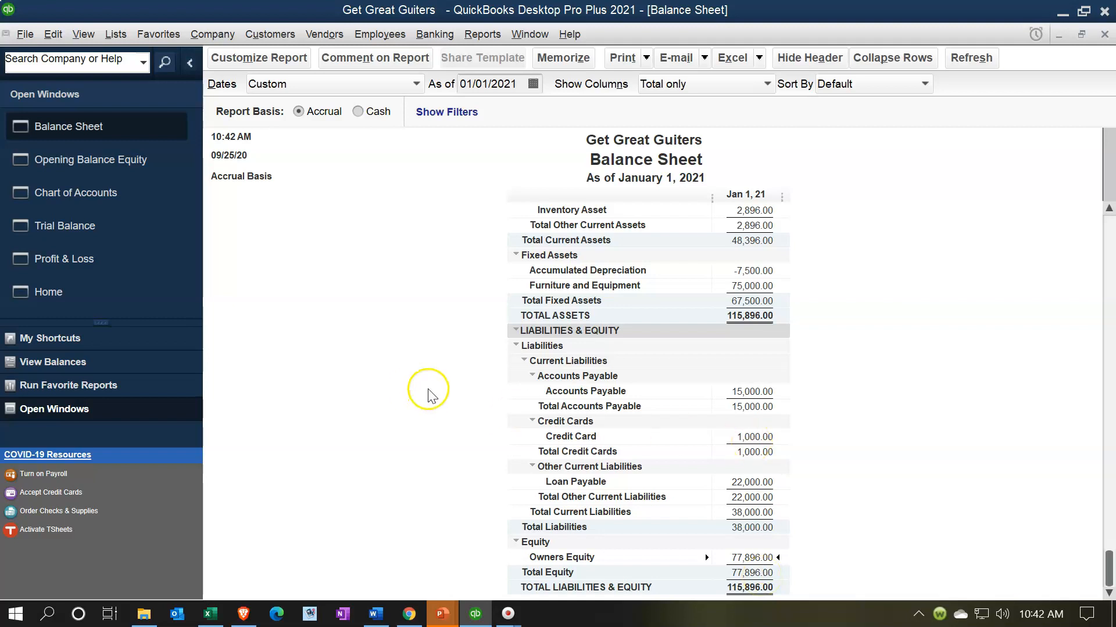
{"action": "left_click", "coordinate": [98, 228]}
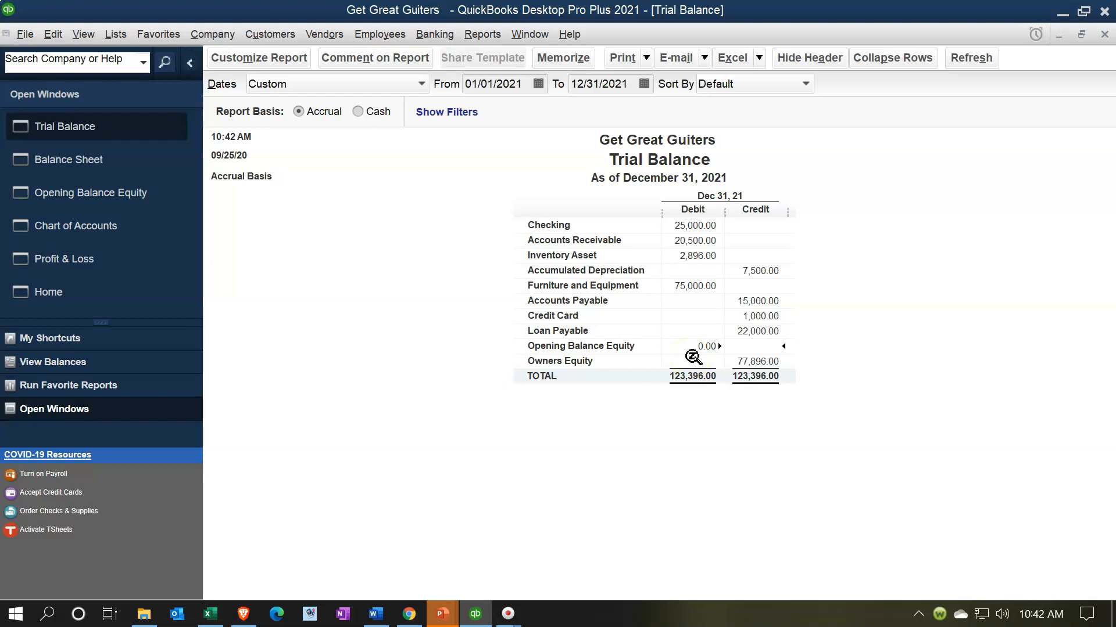
{"action": "left_click", "coordinate": [742, 357]}
{"action": "left_click", "coordinate": [800, 370]}
{"action": "left_click", "coordinate": [700, 345]}
{"action": "double_click", "coordinate": [700, 346]}
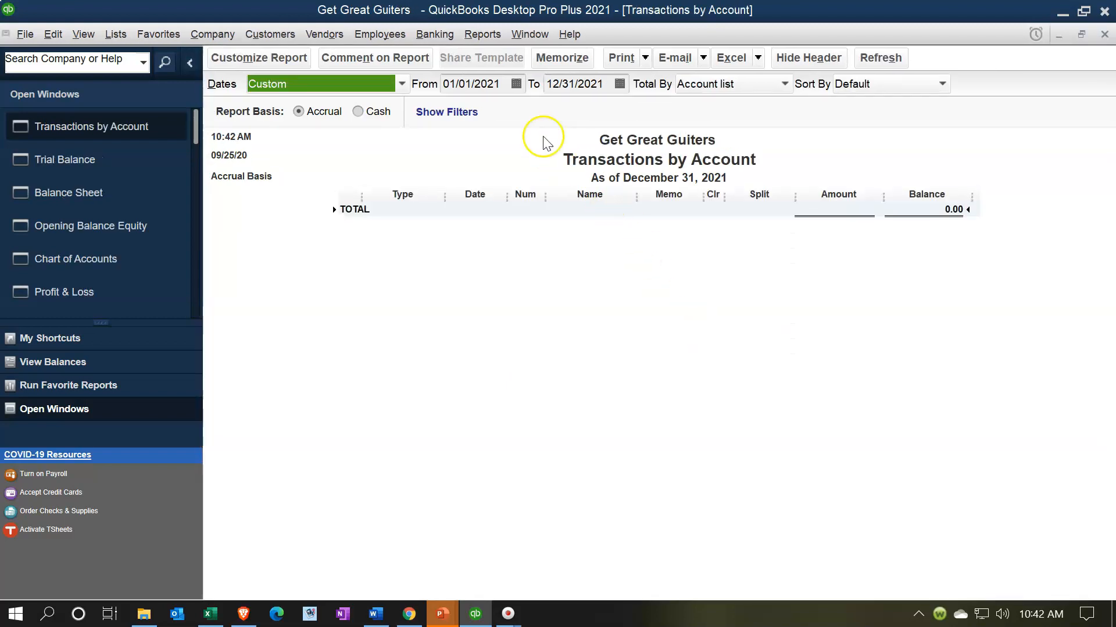
Change the transactions report's start date to 01/01/2020
{"action": "left_click", "coordinate": [503, 86]}
{"action": "key", "text": "BackSpace"}
{"action": "type", "text": "0"}
{"action": "key", "text": "Tab"}
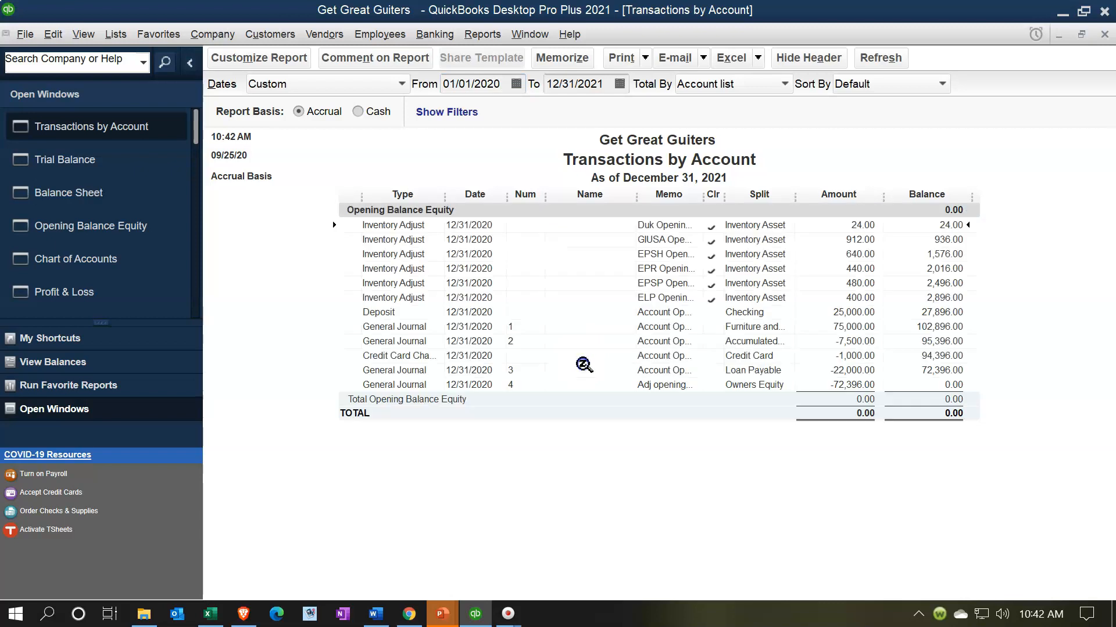
Drill into the adjusting Owners Equity transaction to open its general journal entry
{"action": "left_click", "coordinate": [837, 385]}
{"action": "double_click", "coordinate": [848, 385]}
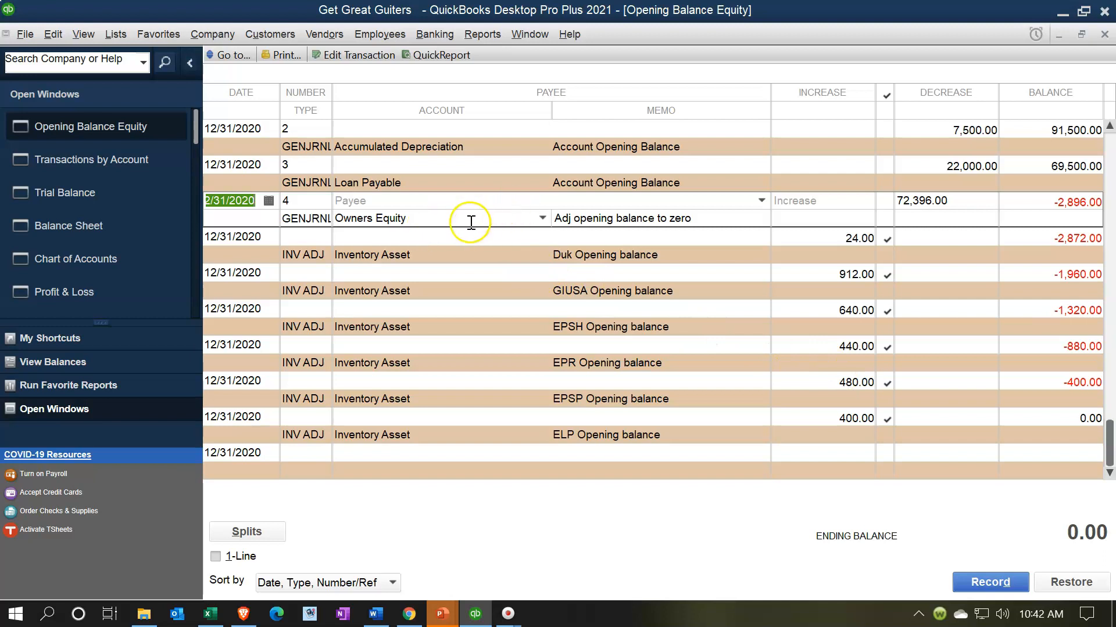
{"action": "double_click", "coordinate": [315, 221]}
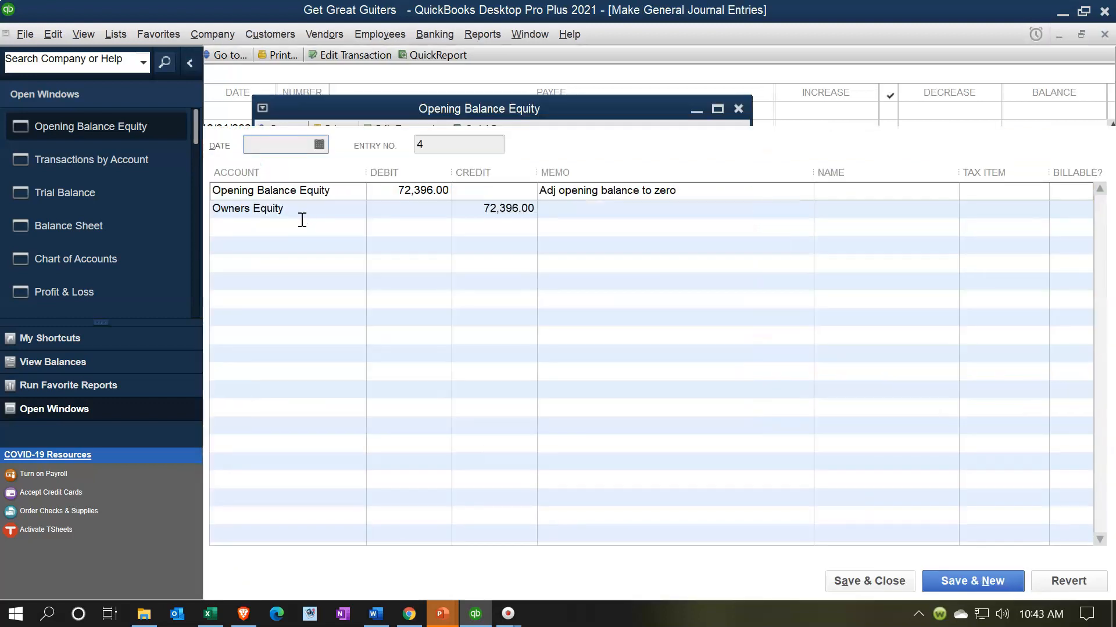
{"action": "left_click", "coordinate": [863, 170]}
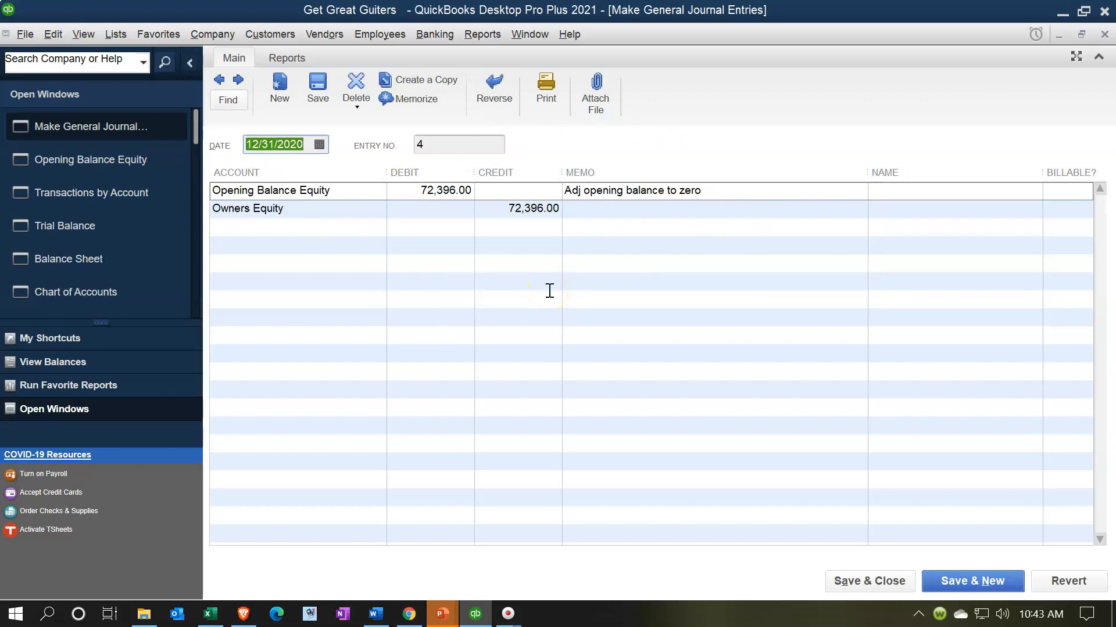
{"action": "left_click", "coordinate": [211, 39]}
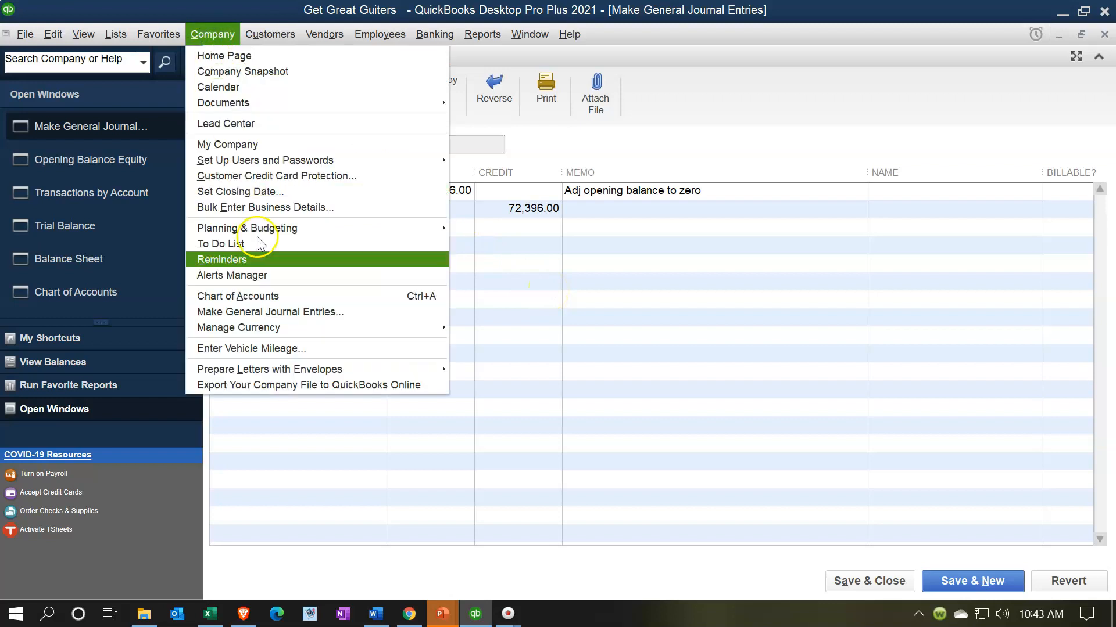
{"action": "left_click", "coordinate": [311, 314]}
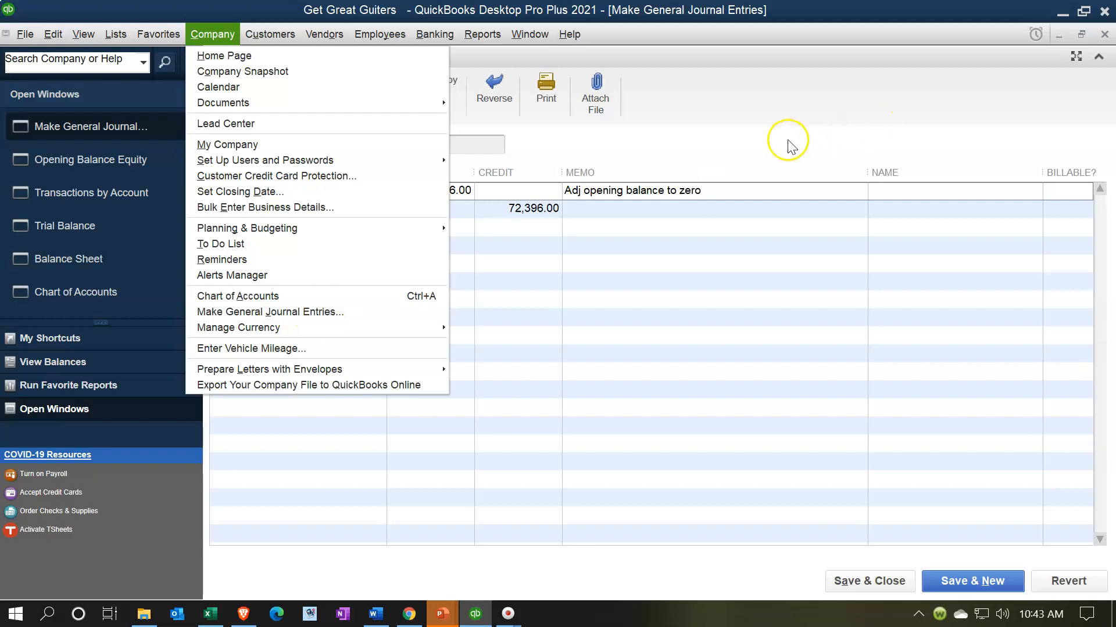
{"action": "left_click", "coordinate": [770, 150]}
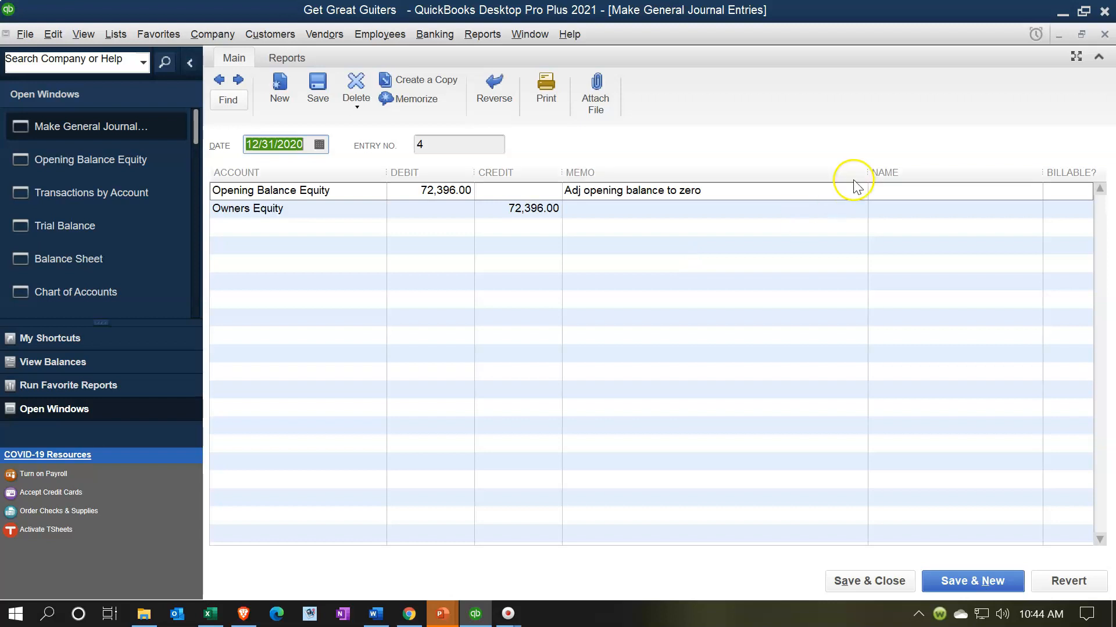
Close the journal entry, the Opening Balance Equity register and the transactions report without memorizing the report settings
{"action": "left_click", "coordinate": [1103, 35]}
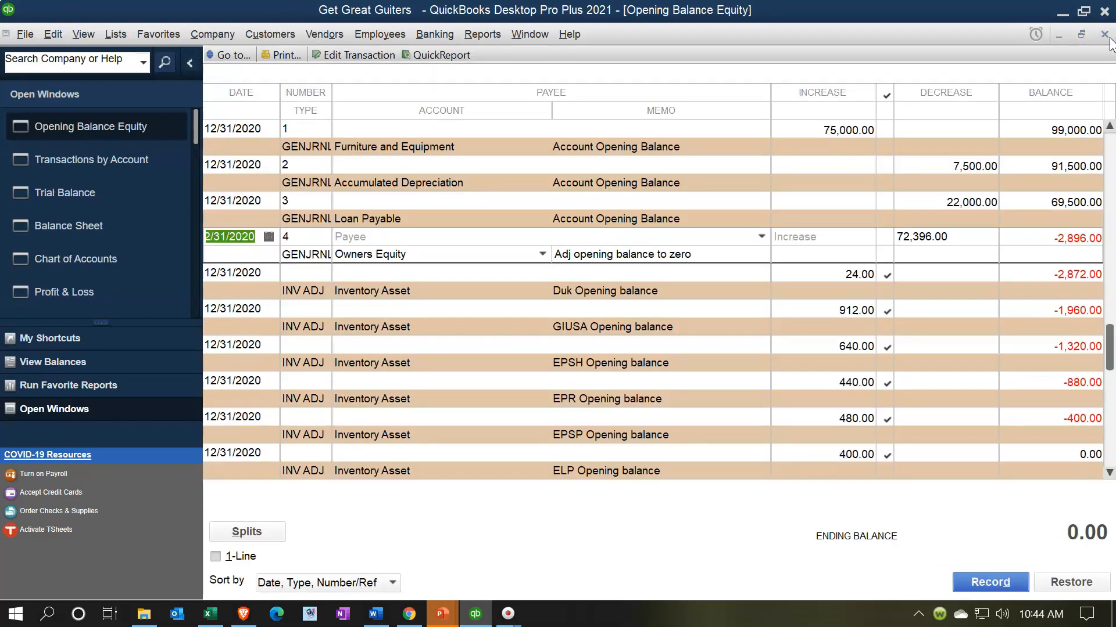
{"action": "left_click", "coordinate": [1103, 35]}
{"action": "left_click", "coordinate": [1103, 35]}
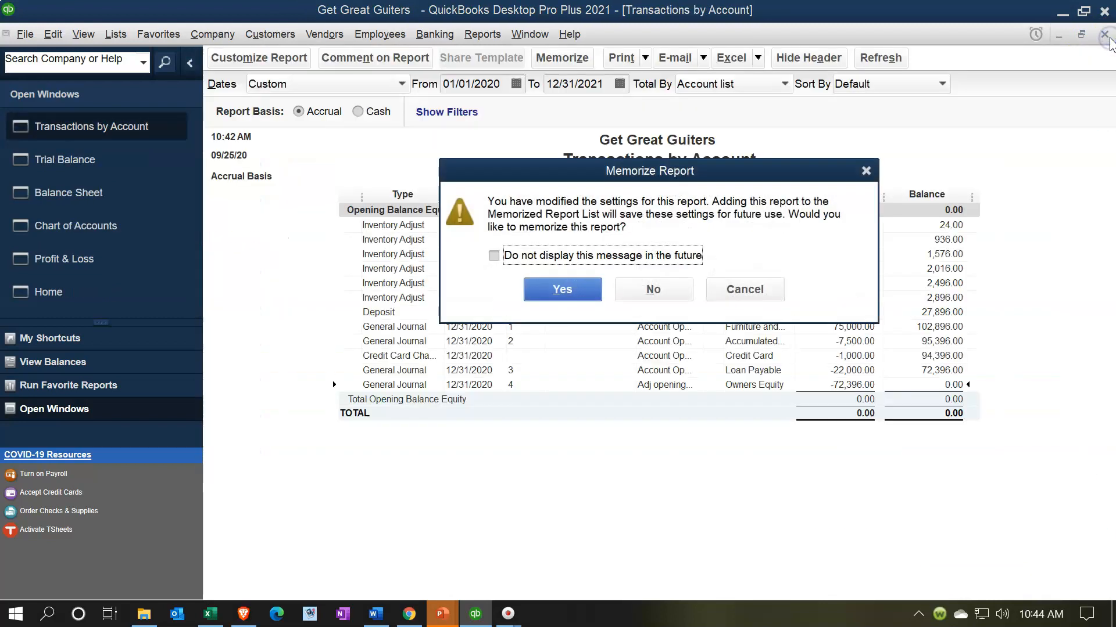
{"action": "left_click", "coordinate": [653, 289]}
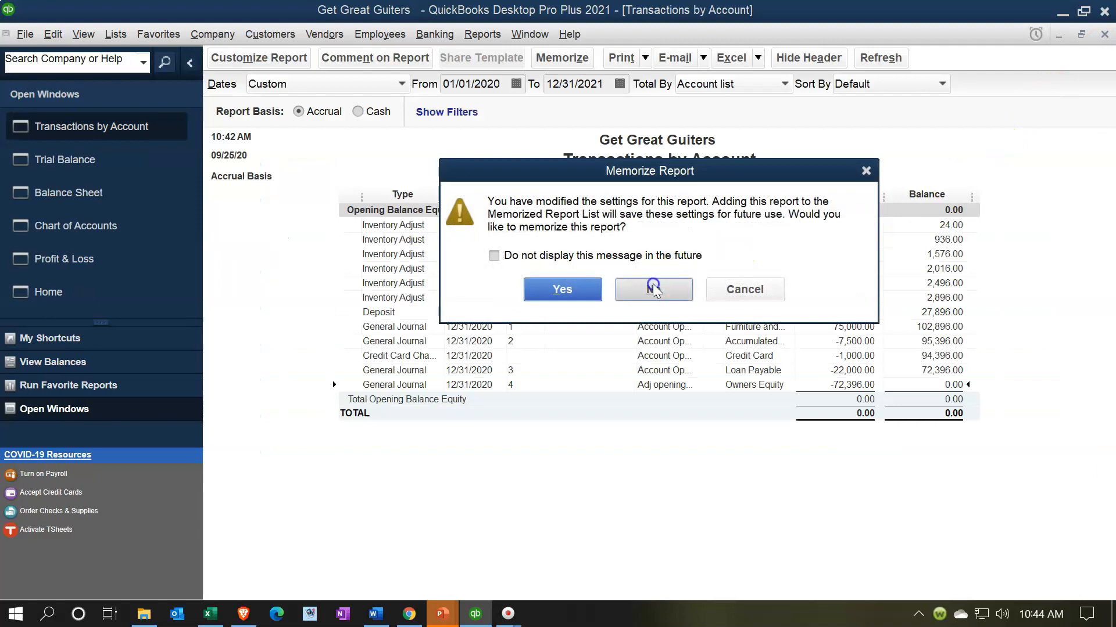